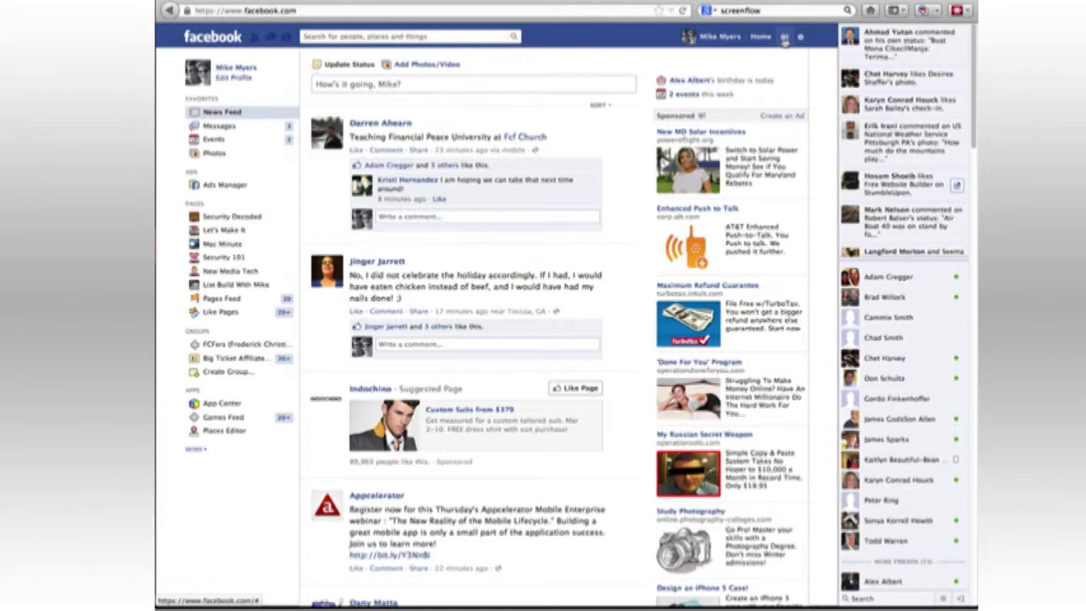
- Open the full privacy settings and bring up the Custom audience options for who can see future posts
{"action": "left_click", "coordinate": [785, 39]}
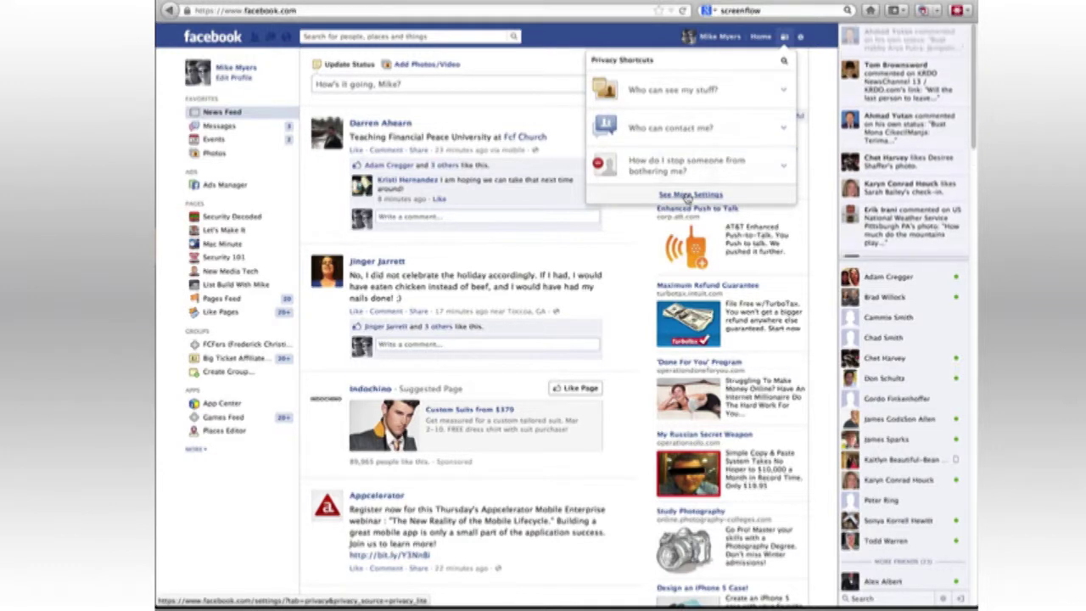
{"action": "left_click", "coordinate": [687, 196]}
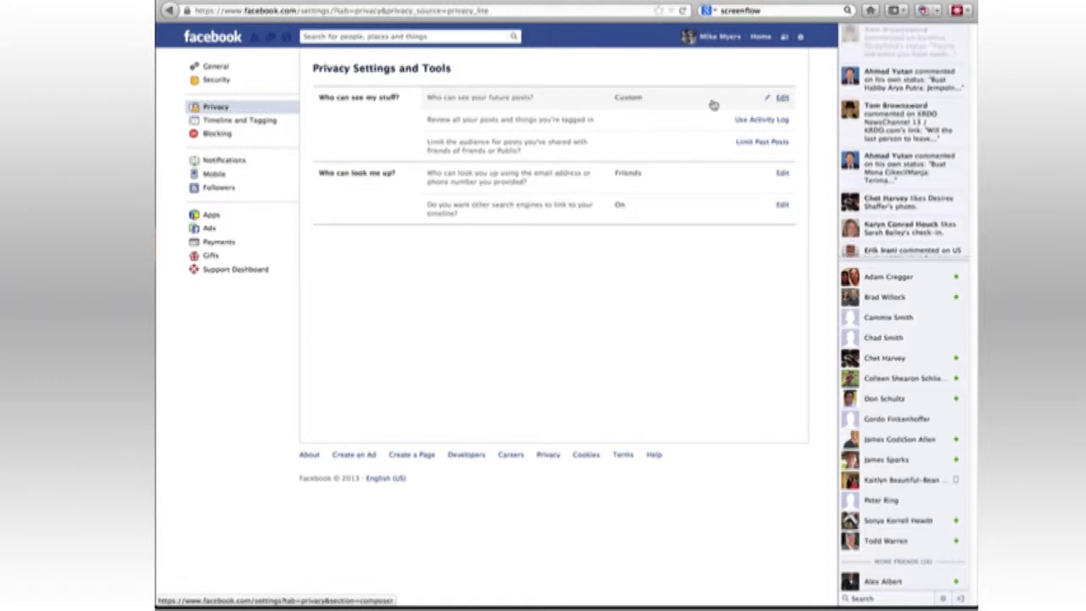
{"action": "left_click", "coordinate": [784, 100]}
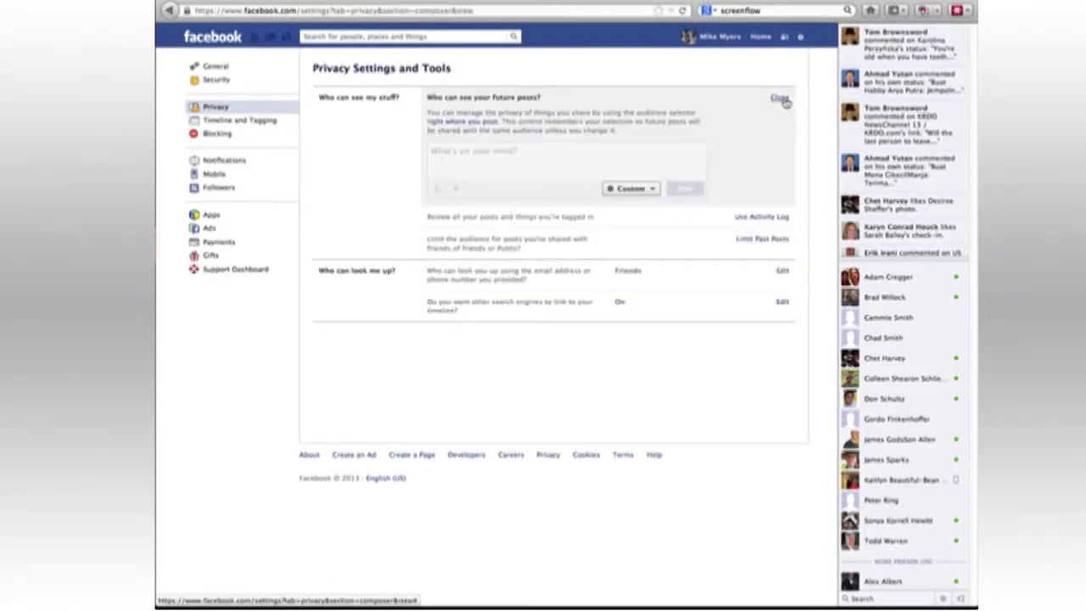
{"action": "left_click", "coordinate": [649, 191]}
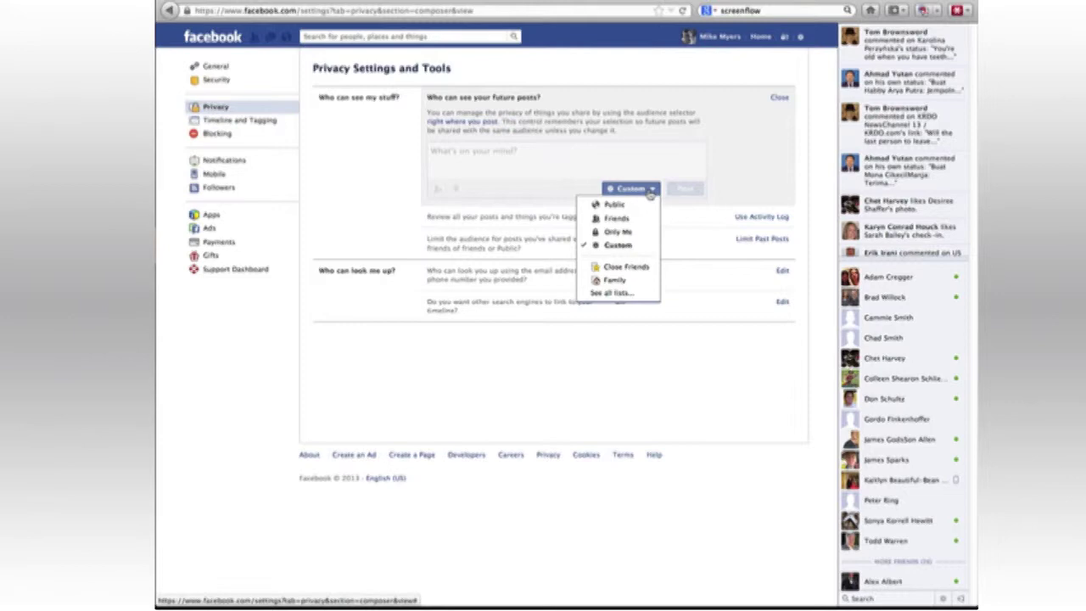
{"action": "left_click", "coordinate": [619, 245]}
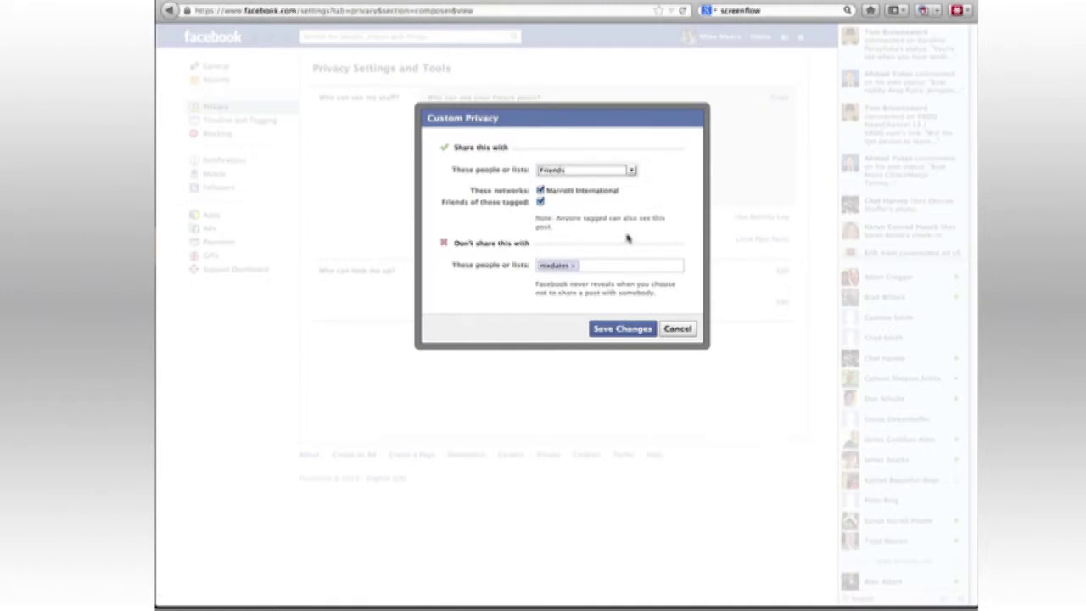
- Review the people and lists choices in the Custom Privacy dialog without saving, and look over the audience options for future posts
{"action": "left_click", "coordinate": [632, 172]}
{"action": "left_click", "coordinate": [631, 172]}
{"action": "left_click", "coordinate": [632, 171]}
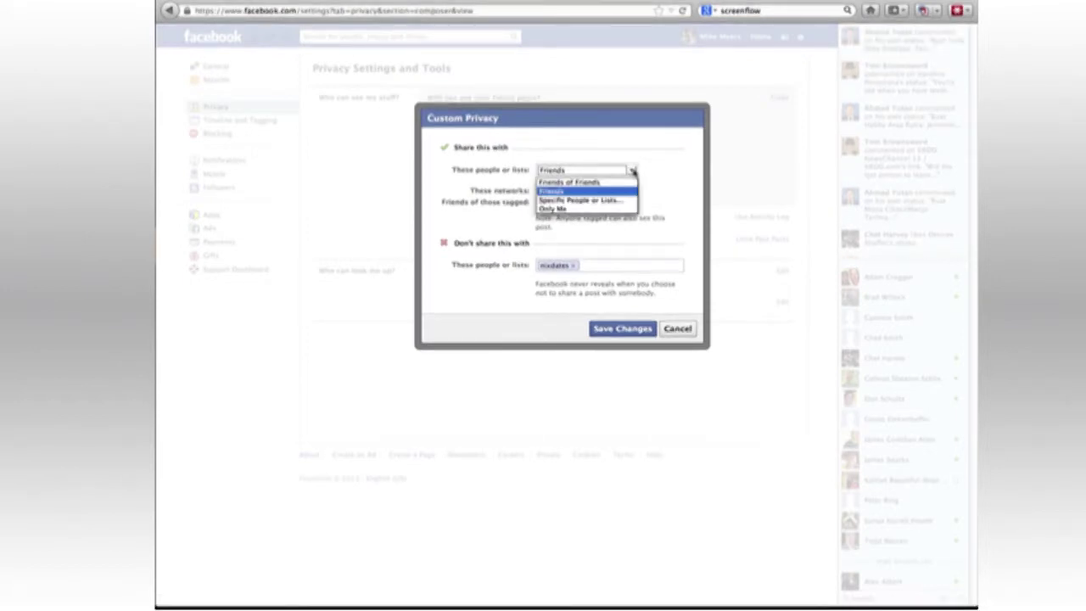
{"action": "left_click", "coordinate": [632, 171]}
{"action": "left_click", "coordinate": [632, 173]}
{"action": "left_click", "coordinate": [663, 177]}
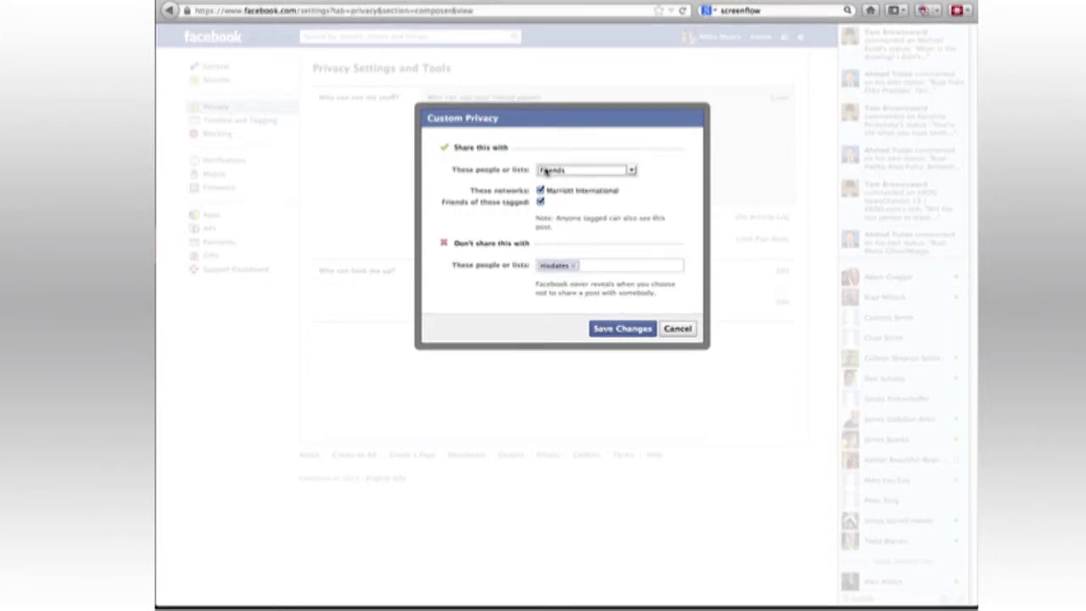
{"action": "left_click", "coordinate": [676, 334]}
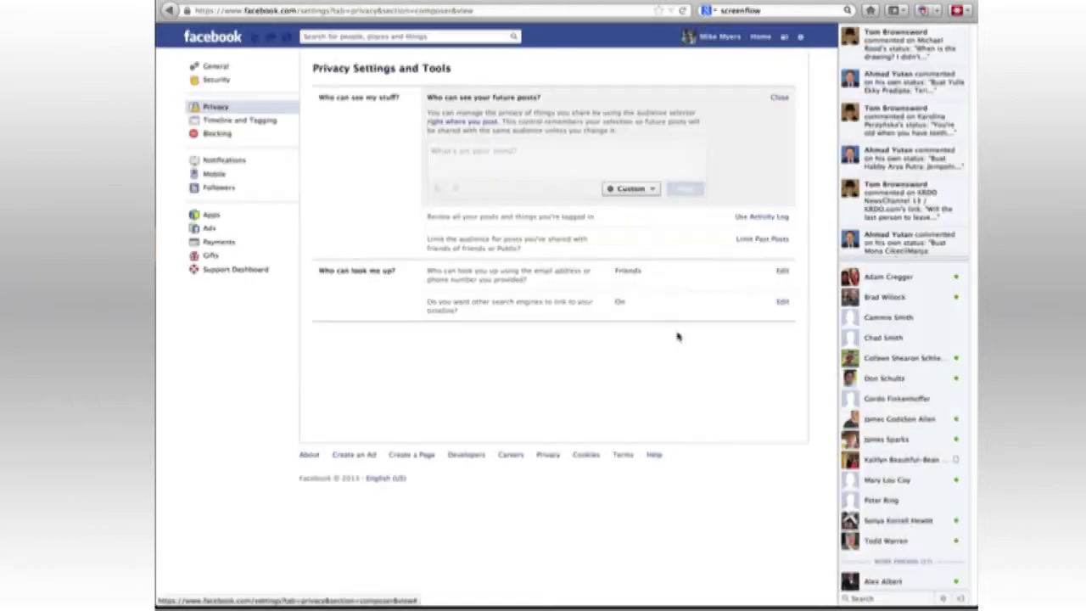
{"action": "left_click", "coordinate": [652, 189]}
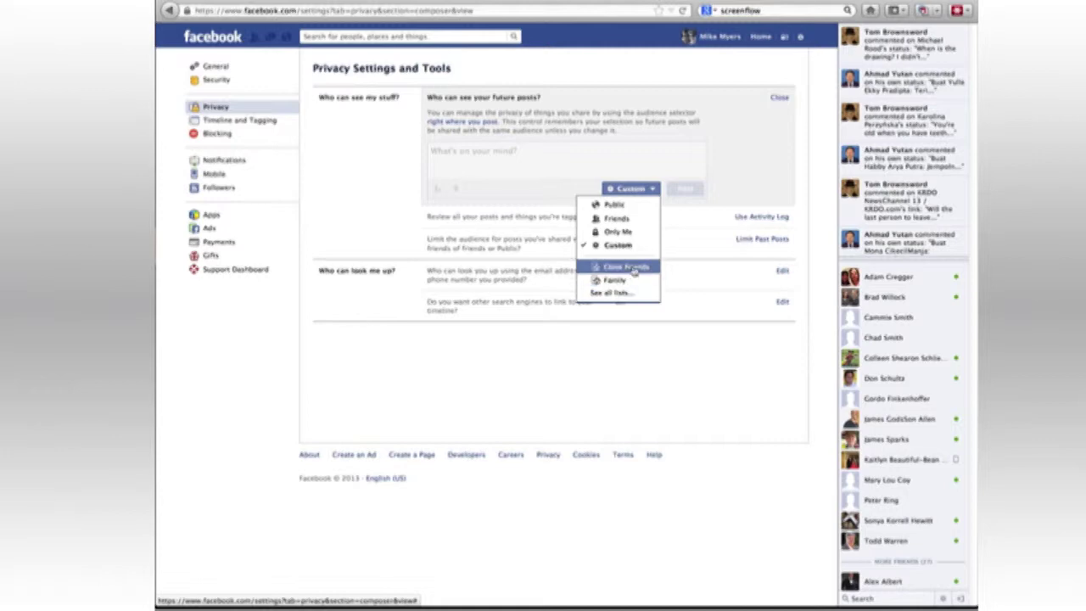
{"action": "left_click", "coordinate": [753, 175]}
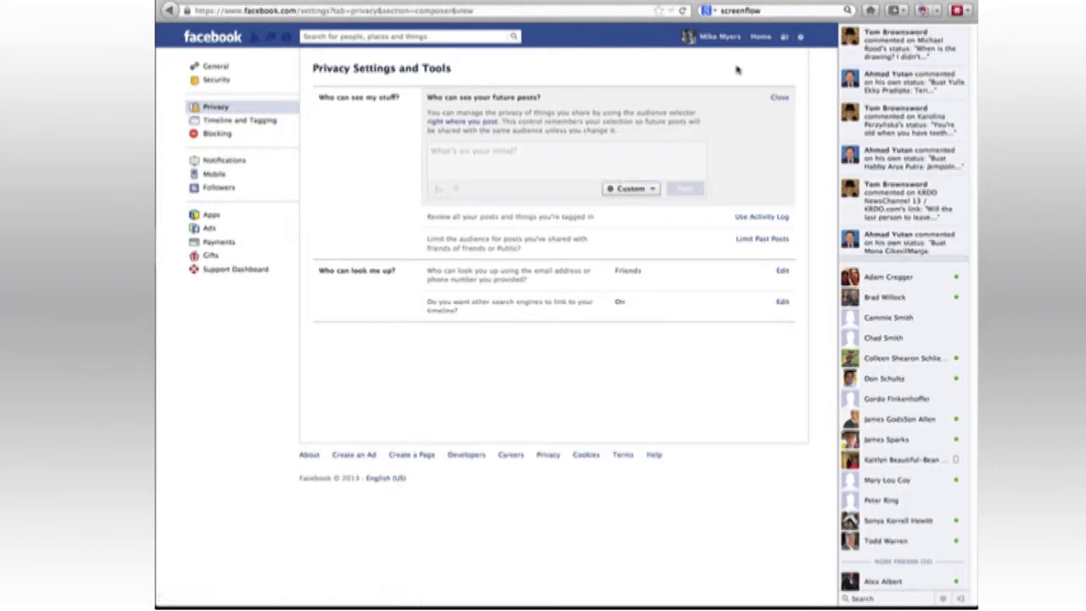
- Return to the home feed and review the audience choices for a new status update, including all friend lists
{"action": "left_click", "coordinate": [759, 40]}
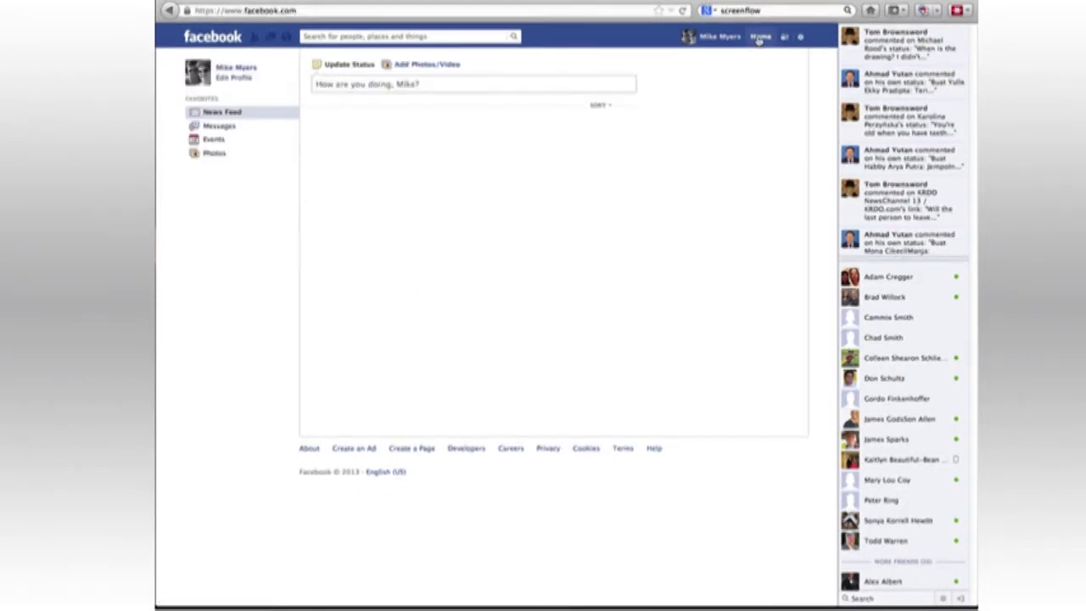
{"action": "left_click", "coordinate": [433, 84]}
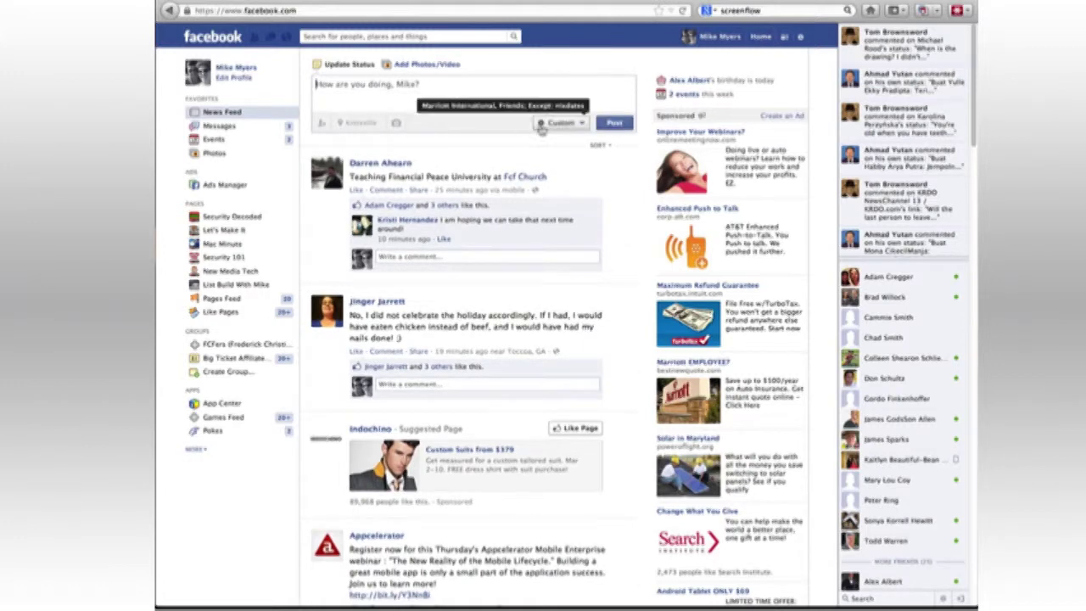
{"action": "left_click", "coordinate": [570, 125]}
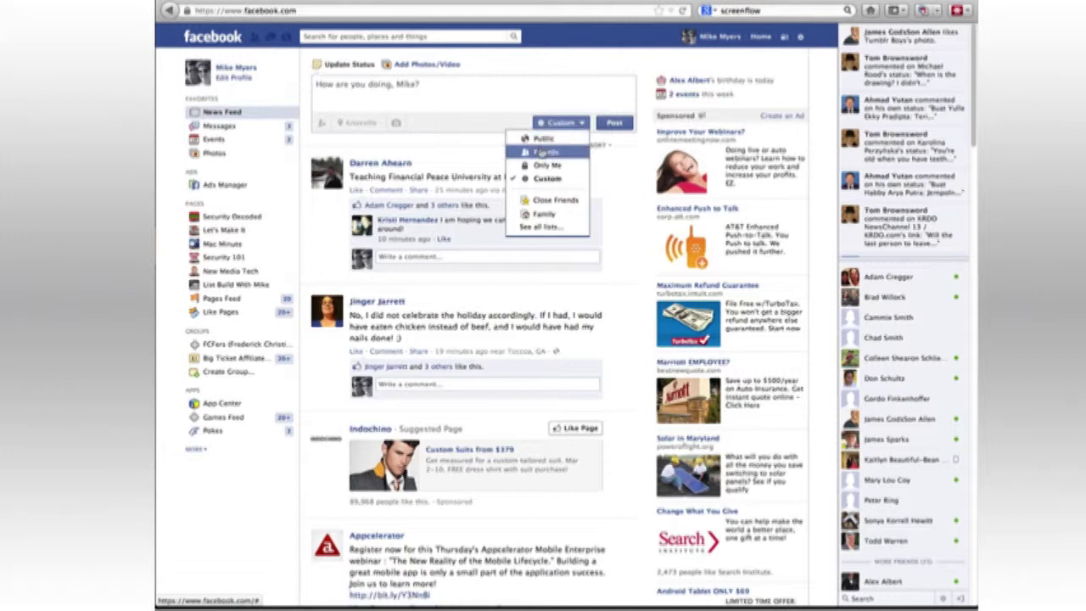
{"action": "left_click", "coordinate": [546, 227]}
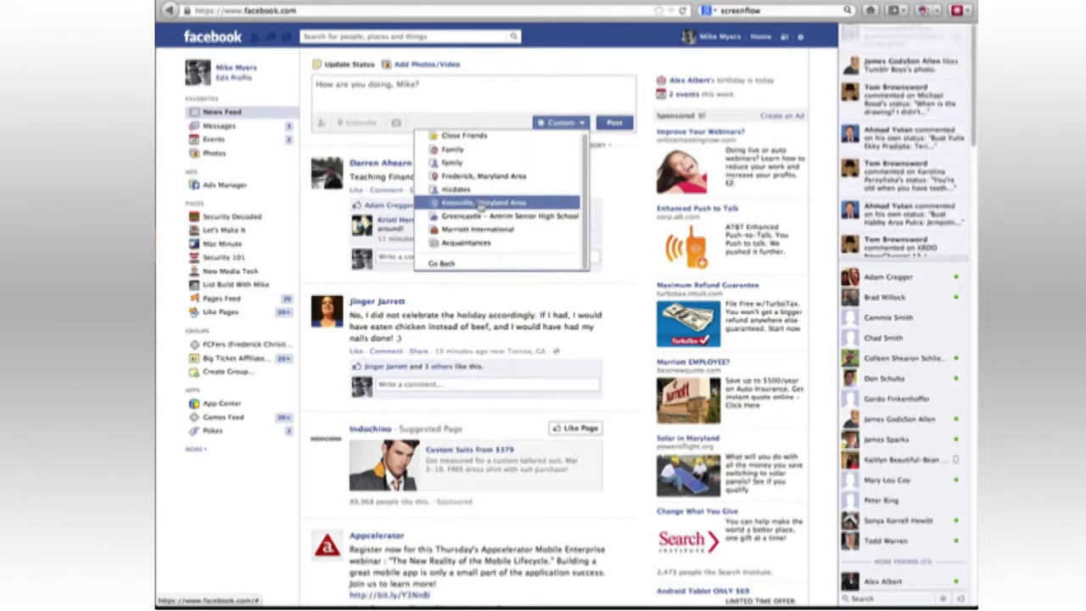
{"action": "left_click", "coordinate": [504, 111]}
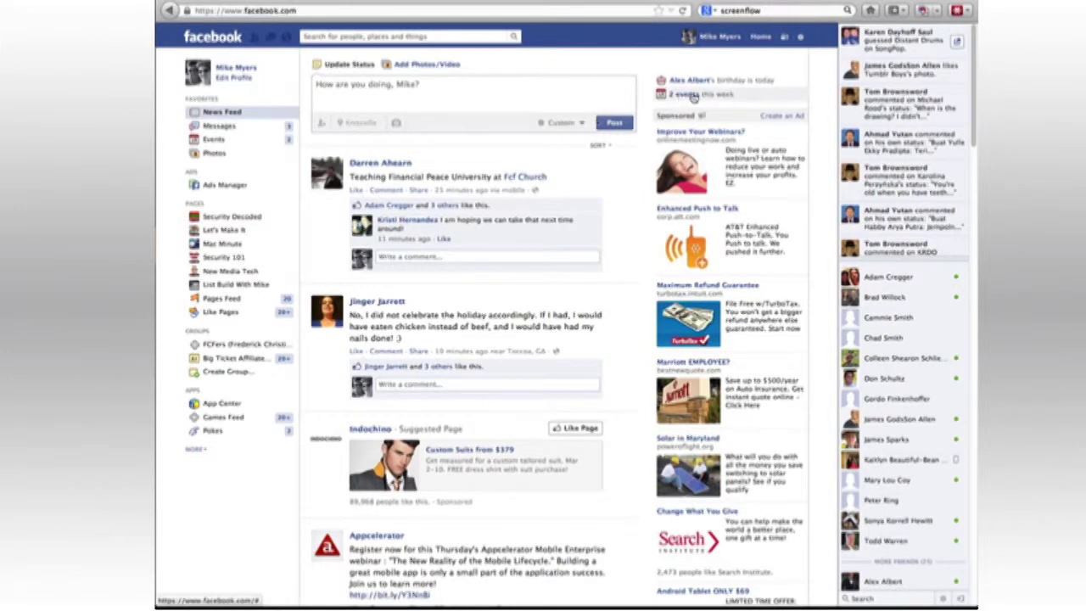
- Go back to the full privacy settings and review the option for limiting the audience of past posts
{"action": "left_click", "coordinate": [785, 36]}
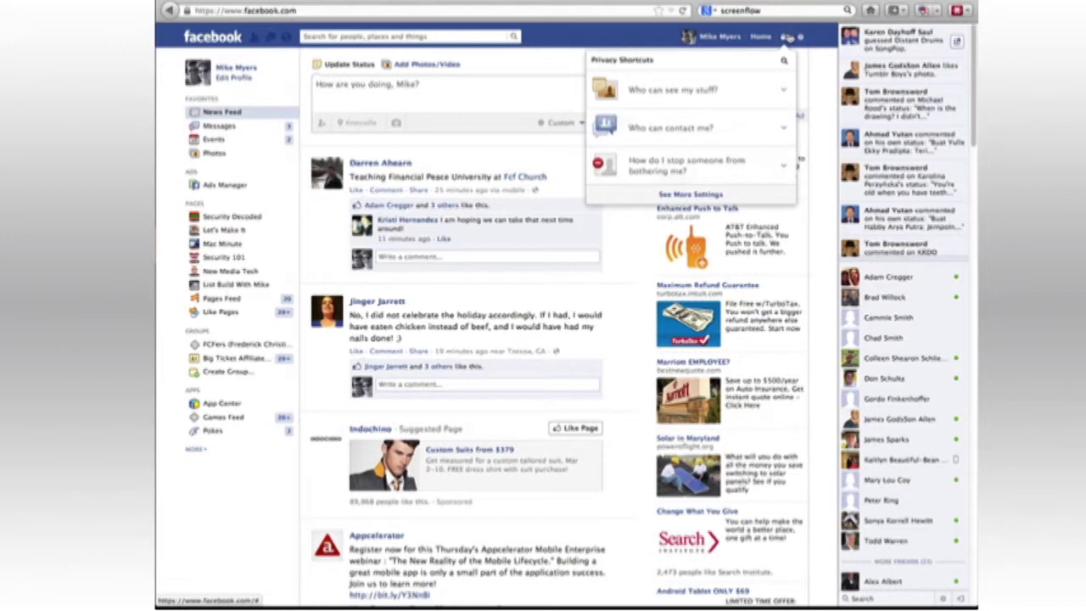
{"action": "left_click", "coordinate": [689, 194]}
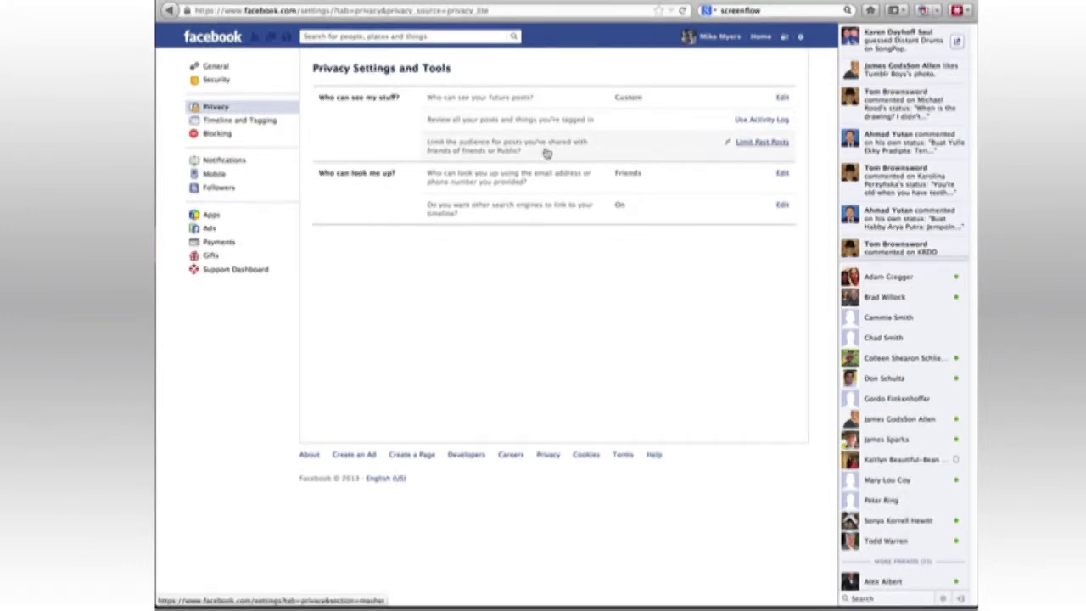
{"action": "left_click", "coordinate": [753, 145]}
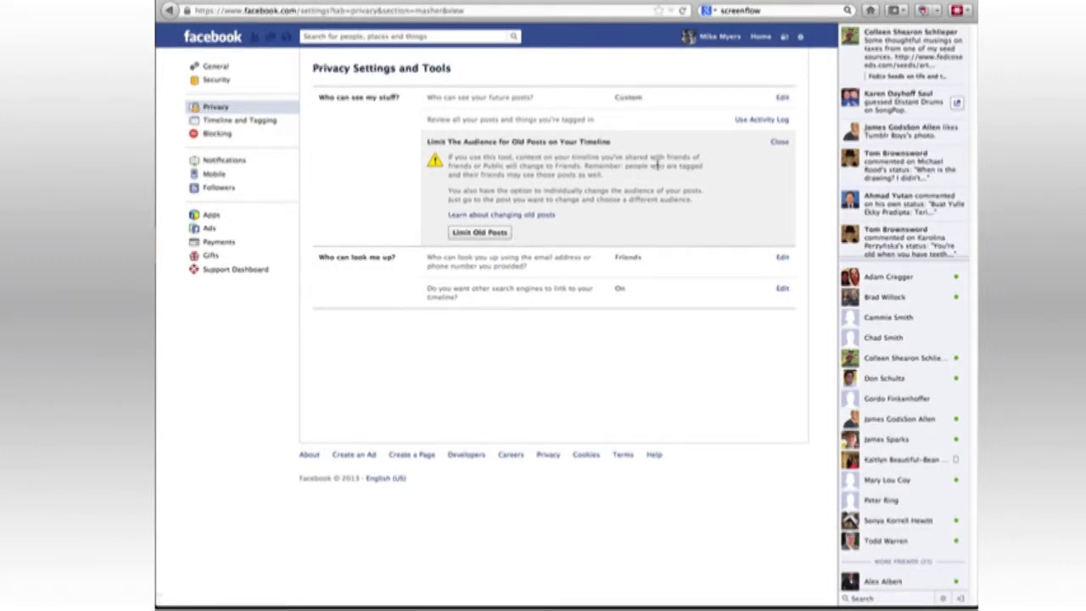
{"action": "left_click", "coordinate": [780, 143]}
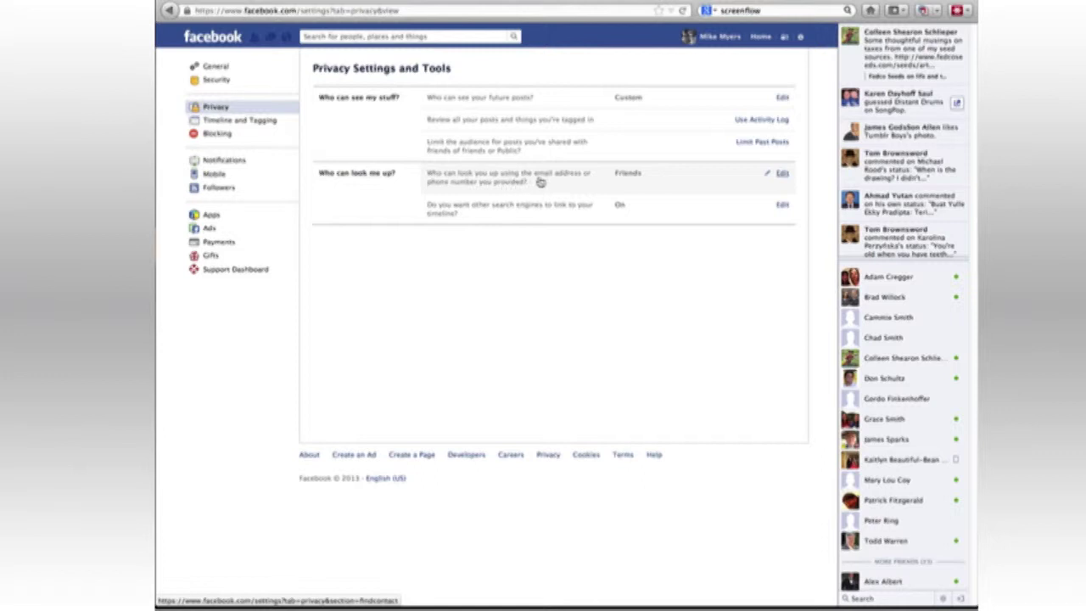
- Set who can look you up using the provided email address or phone number to Friends
{"action": "left_click", "coordinate": [782, 173]}
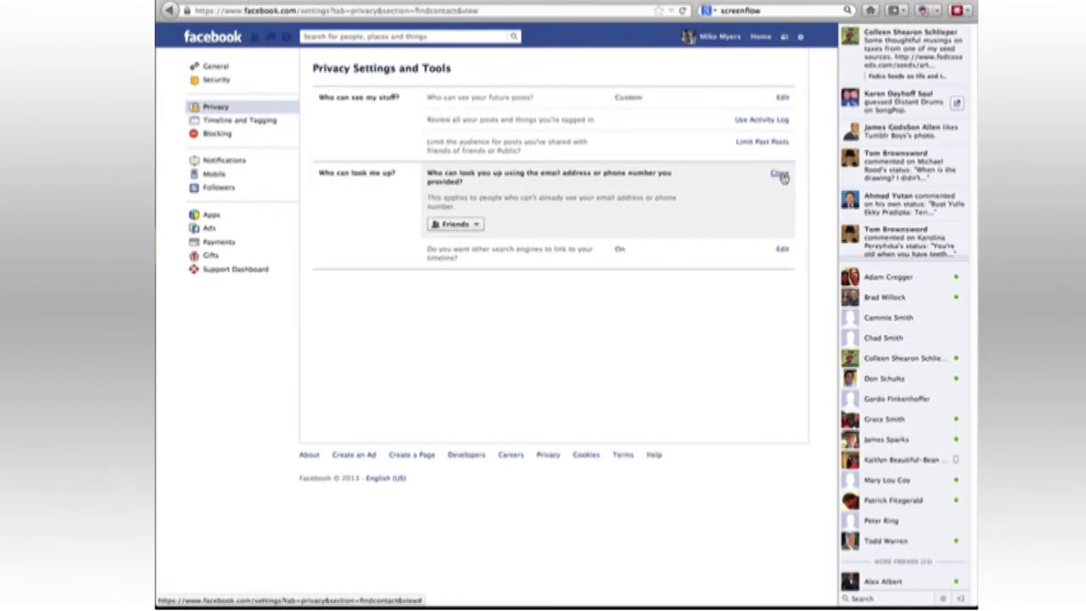
{"action": "left_click", "coordinate": [475, 226]}
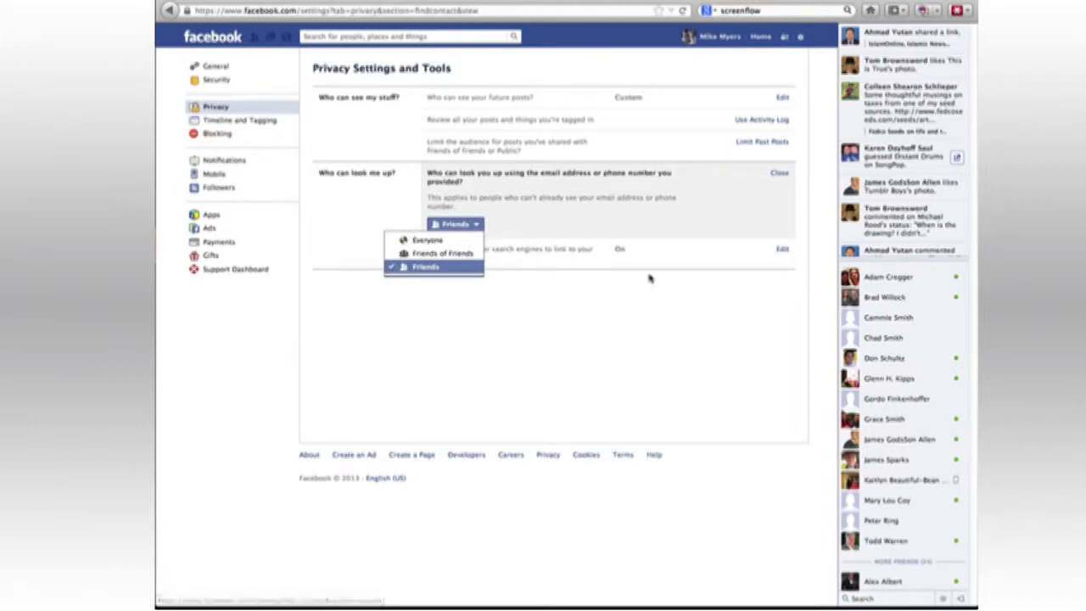
{"action": "left_click", "coordinate": [436, 268]}
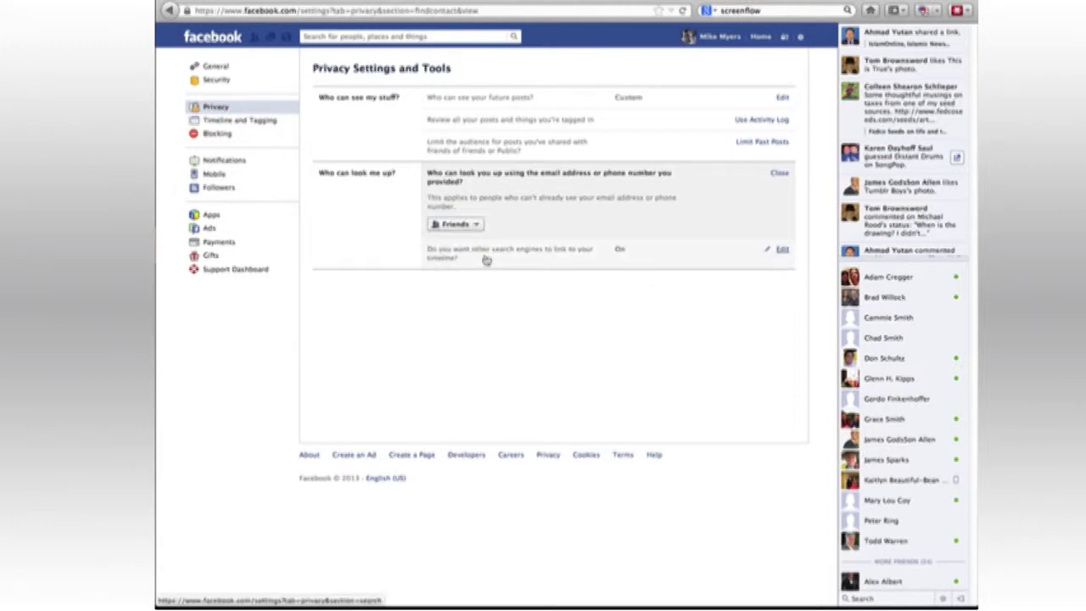
{"action": "left_click", "coordinate": [778, 174]}
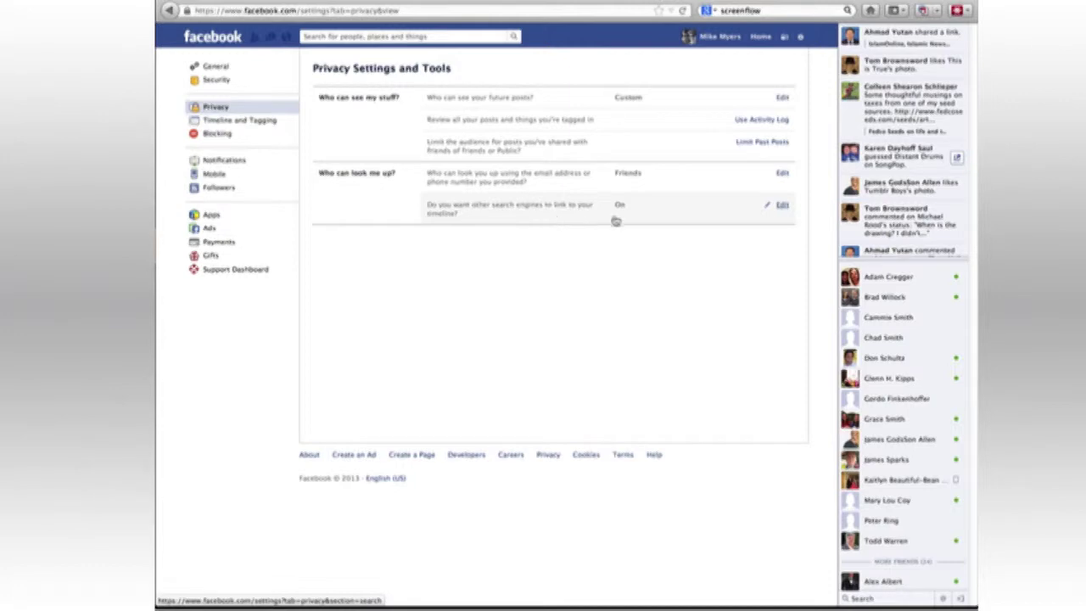
- Try to turn off letting other search engines link to the timeline, cancel the change and close the setting
{"action": "left_click", "coordinate": [781, 204]}
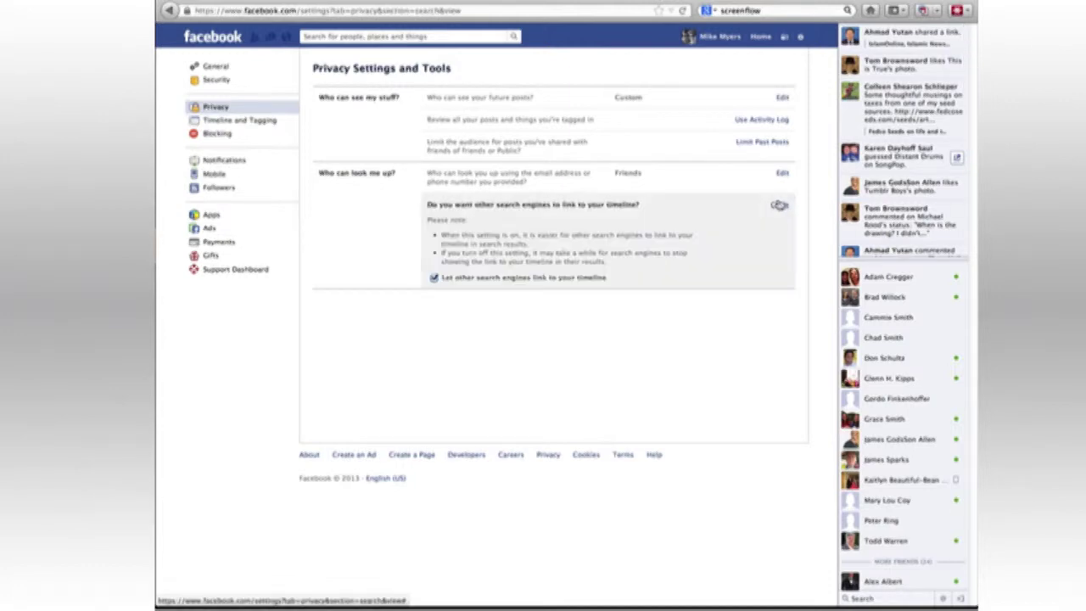
{"action": "left_click", "coordinate": [434, 279]}
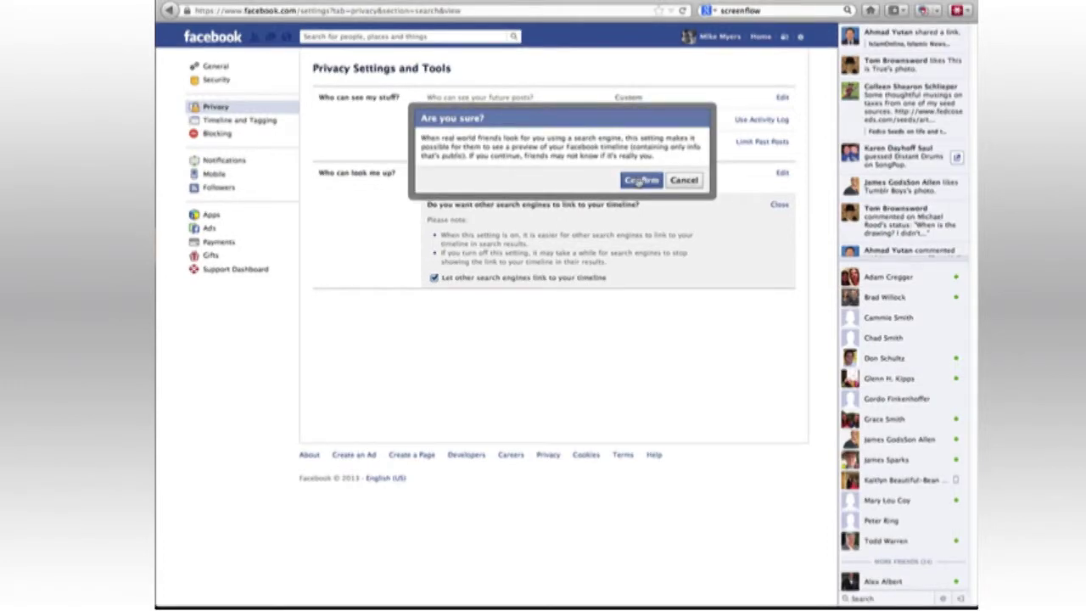
{"action": "left_click", "coordinate": [676, 179]}
{"action": "left_click", "coordinate": [778, 204]}
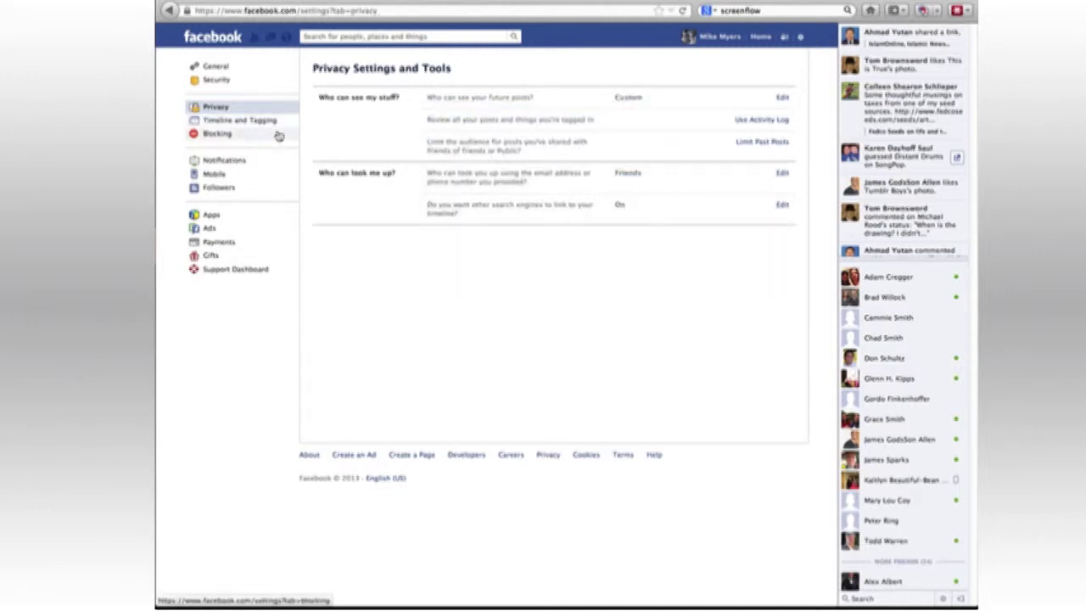
- Open the Timeline and Tagging settings and set who can post on the timeline to Only Me
{"action": "left_click", "coordinate": [222, 121]}
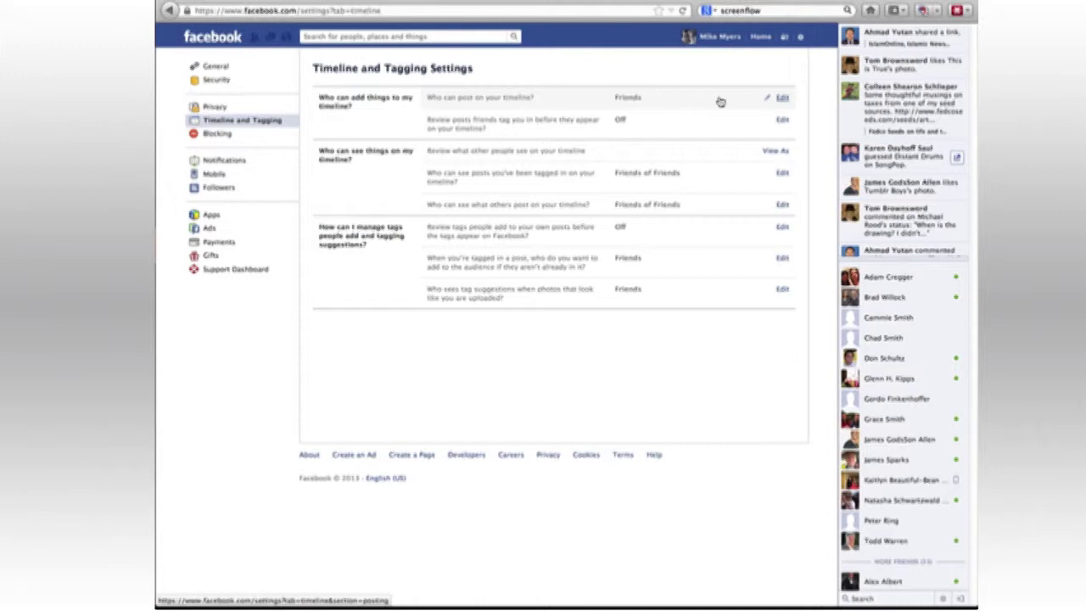
{"action": "left_click", "coordinate": [781, 99]}
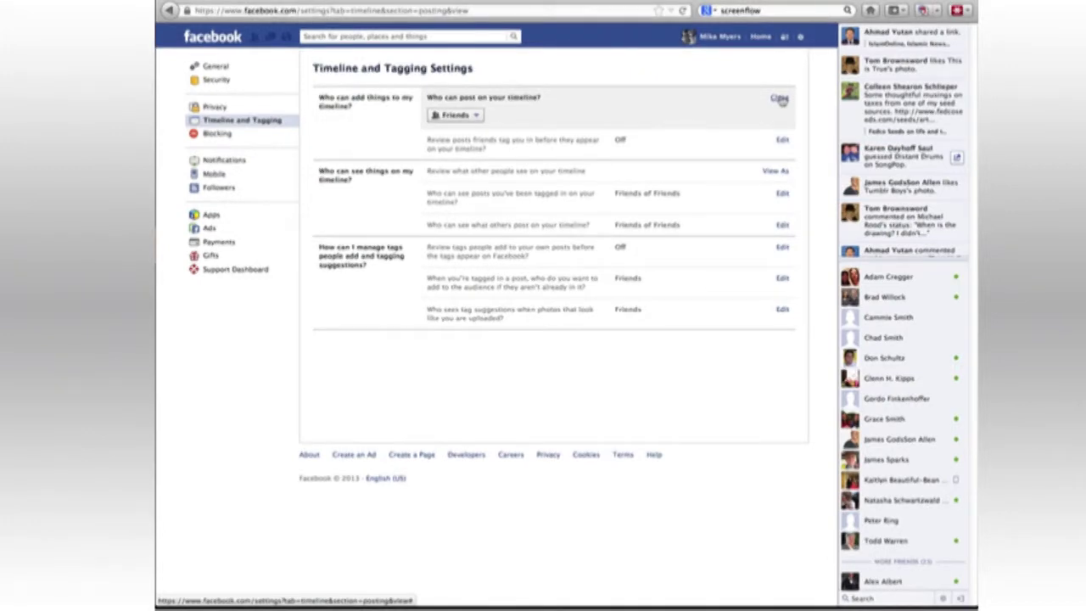
{"action": "left_click", "coordinate": [477, 116]}
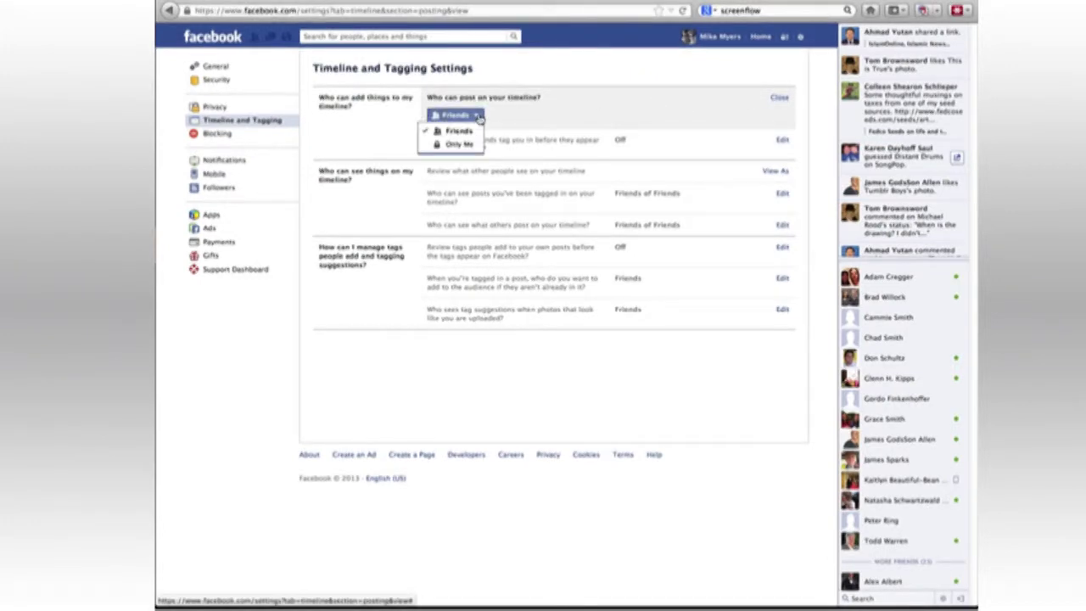
{"action": "left_click", "coordinate": [461, 146]}
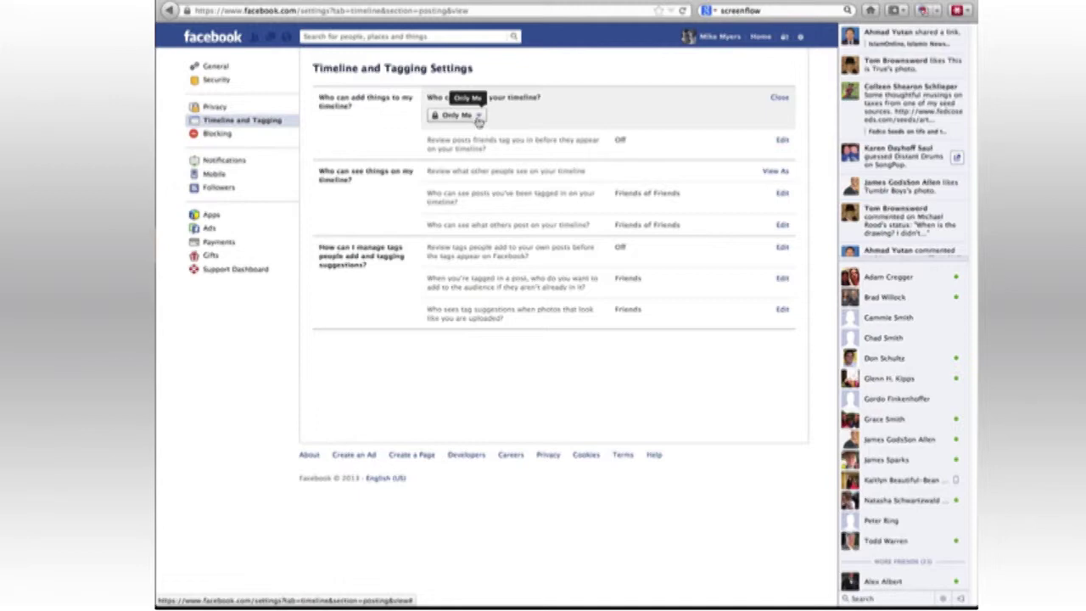
- Set who can post on the timeline back to Friends and close the setting
{"action": "left_click", "coordinate": [477, 119]}
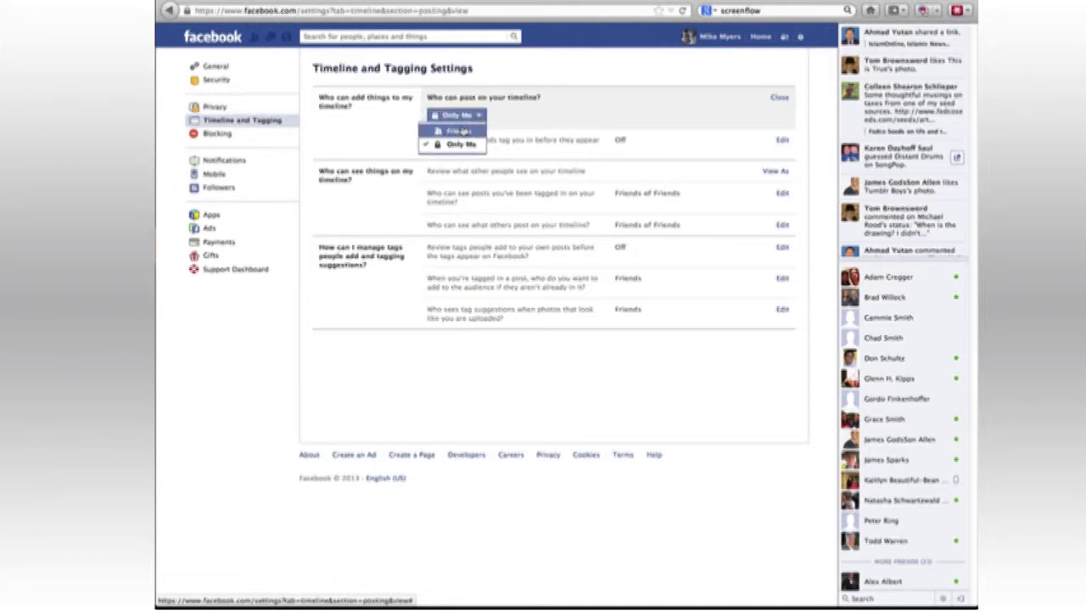
{"action": "left_click", "coordinate": [459, 132]}
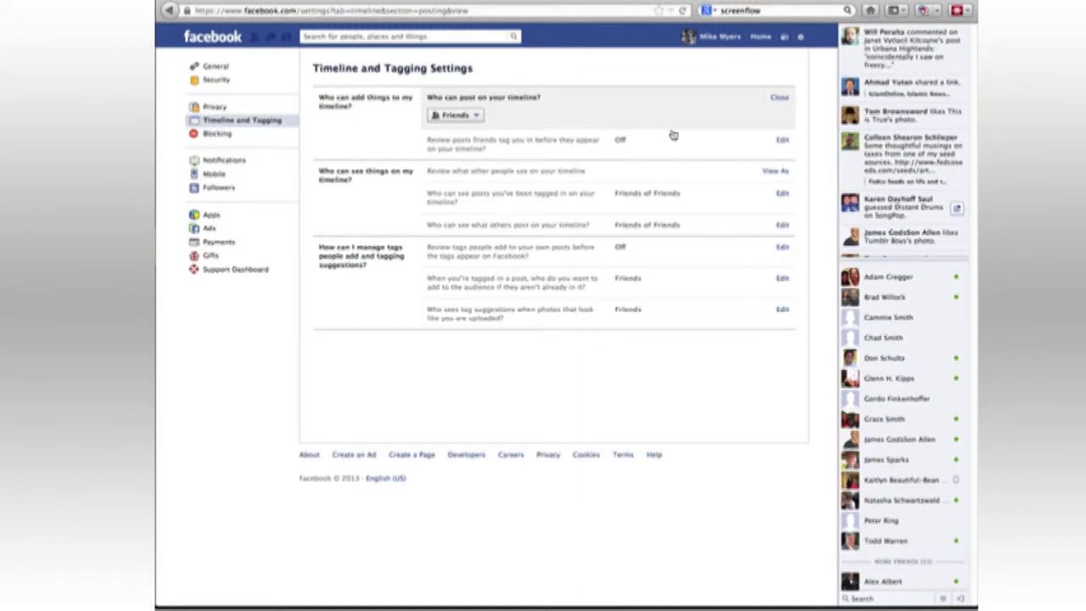
{"action": "left_click", "coordinate": [778, 100]}
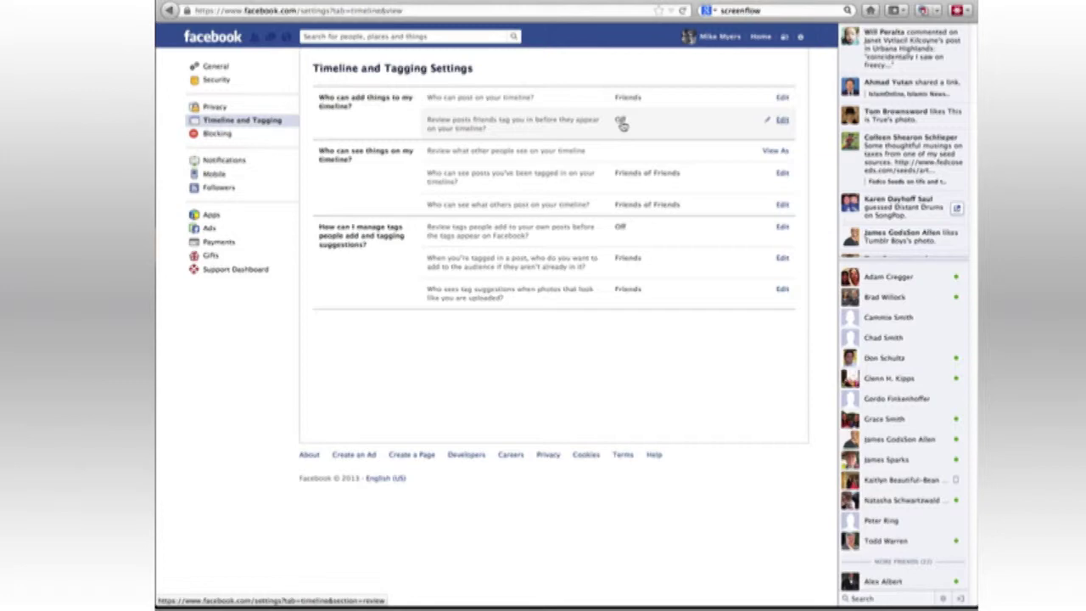
- Check the options for reviewing posts friends tag you in before they appear on the timeline, and close the setting
{"action": "left_click", "coordinate": [781, 123]}
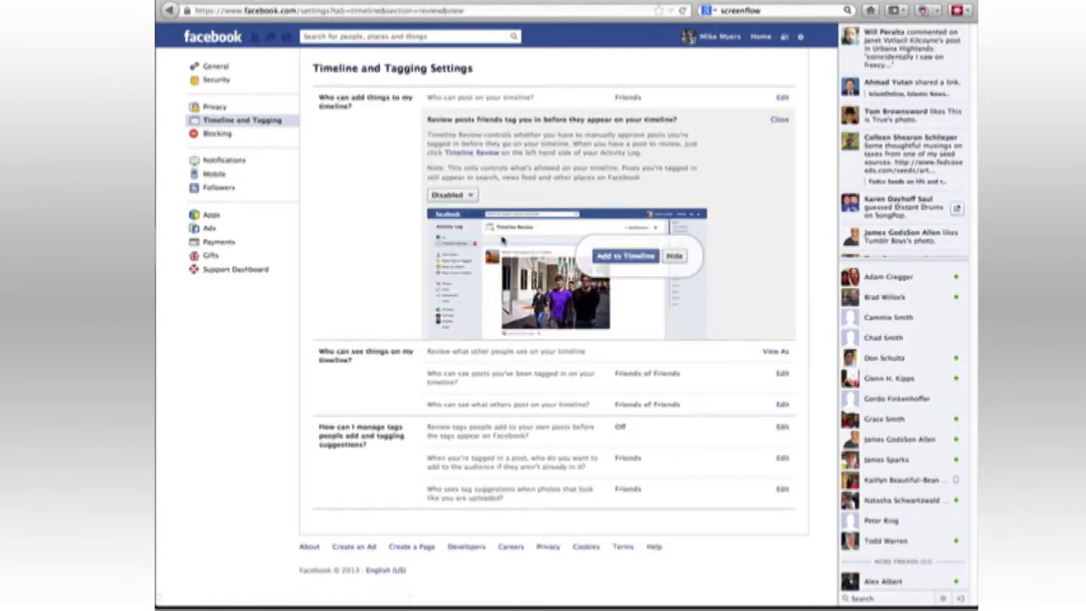
{"action": "left_click", "coordinate": [450, 194]}
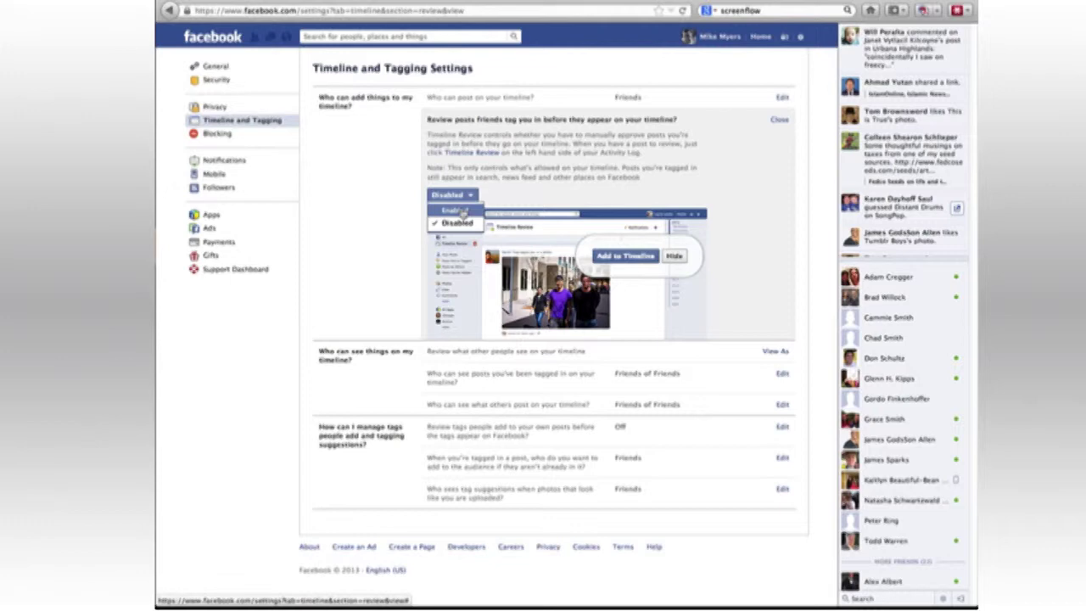
{"action": "left_click", "coordinate": [527, 189]}
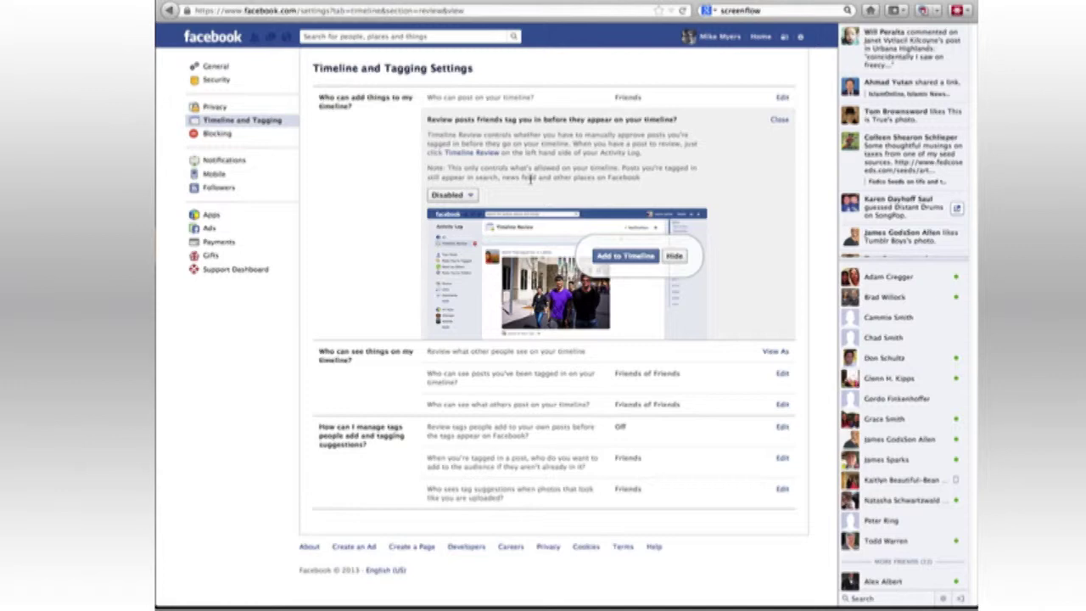
{"action": "left_click", "coordinate": [779, 121]}
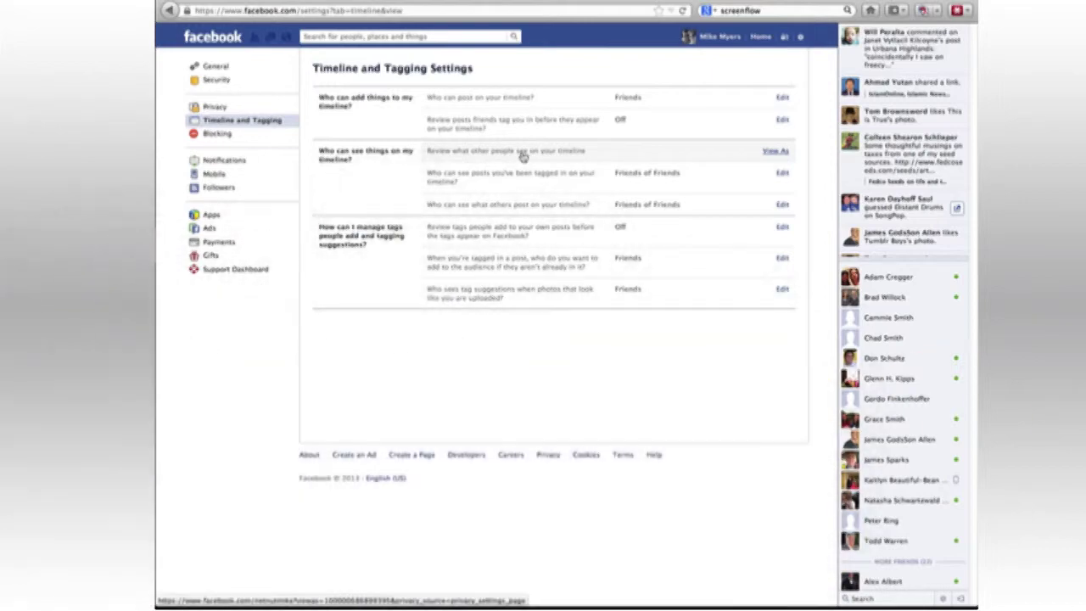
- Preview the timeline as the public sees it, dismiss the tip and look through the page to its end
{"action": "left_click", "coordinate": [776, 153]}
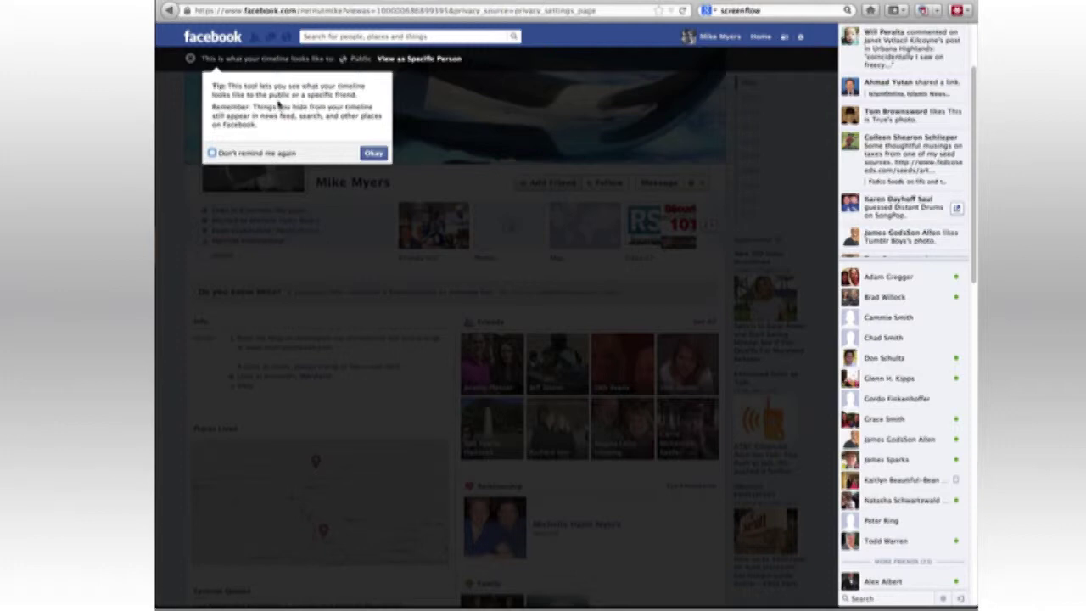
{"action": "left_click", "coordinate": [374, 154]}
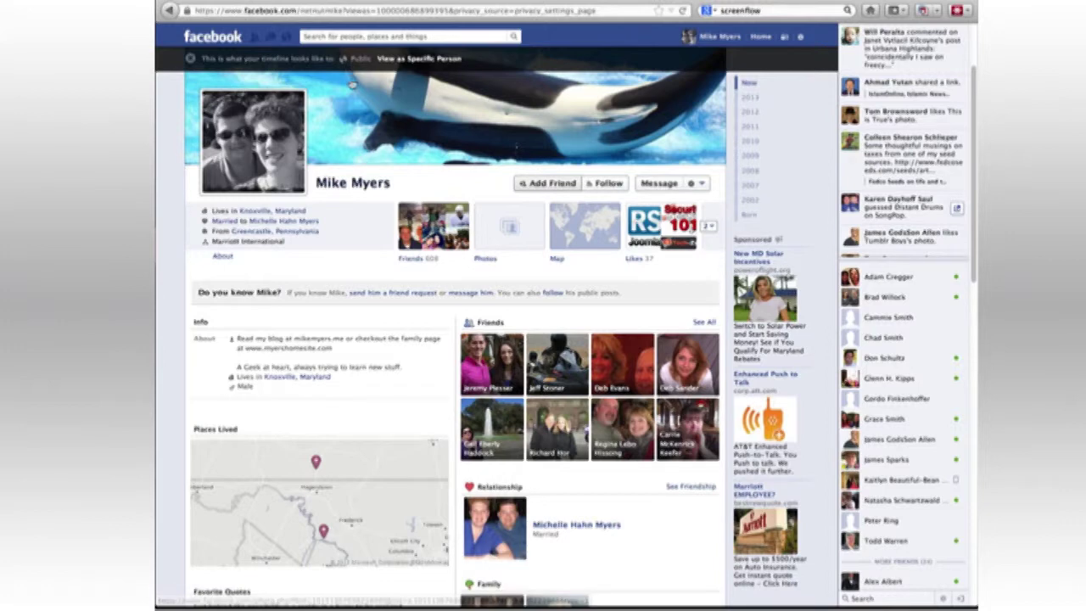
{"action": "scroll", "coordinate": [356, 157], "scroll_direction": "down", "scroll_amount": 3}
{"action": "scroll", "coordinate": [357, 160], "scroll_direction": "down", "scroll_amount": 6}
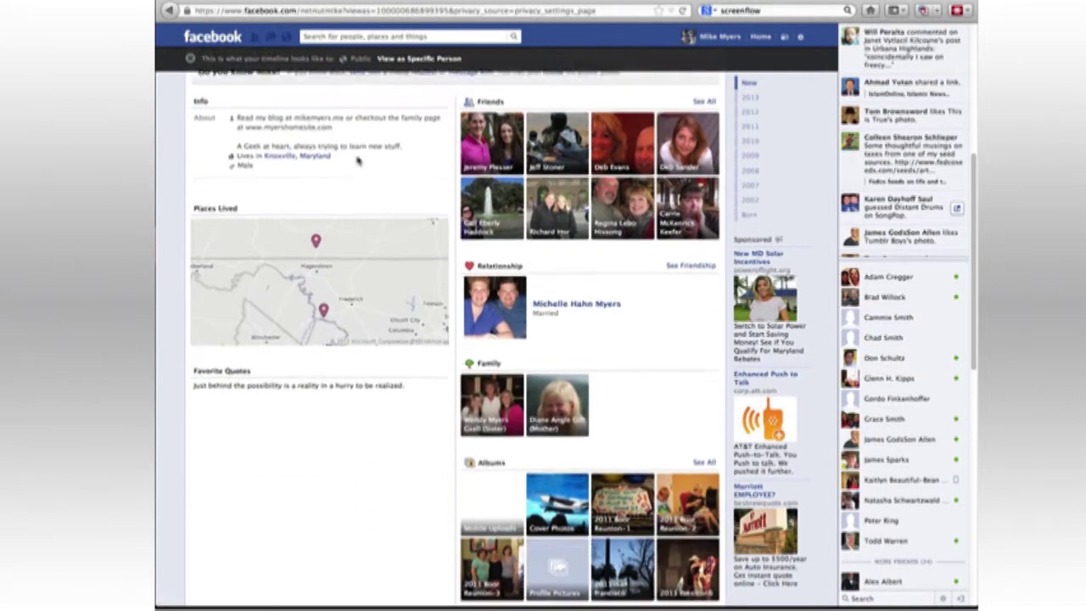
{"action": "scroll", "coordinate": [357, 160], "scroll_direction": "down", "scroll_amount": 6}
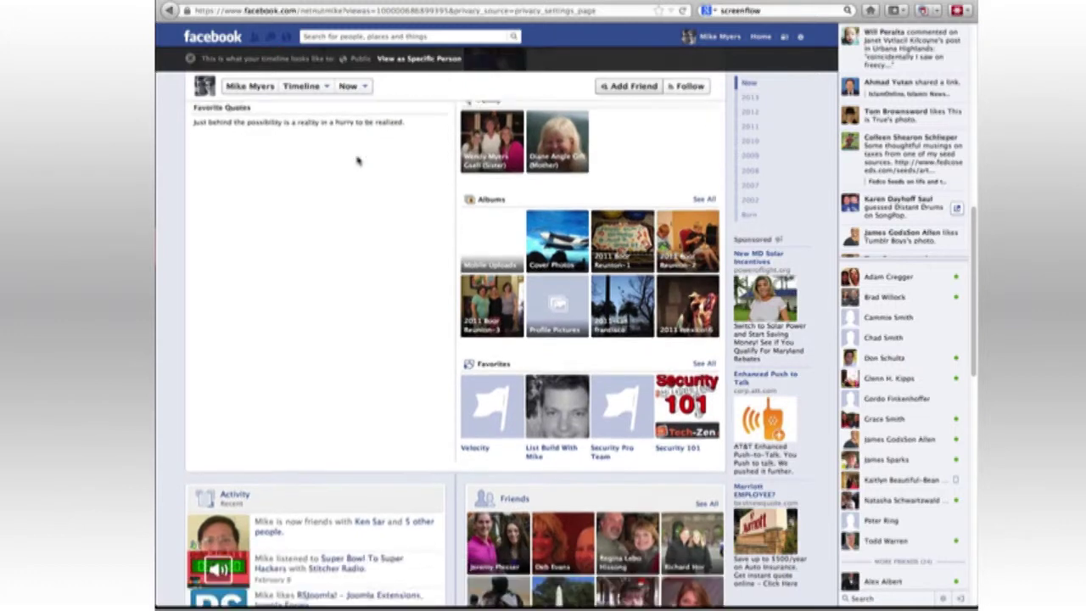
{"action": "scroll", "coordinate": [357, 160], "scroll_direction": "down", "scroll_amount": 6}
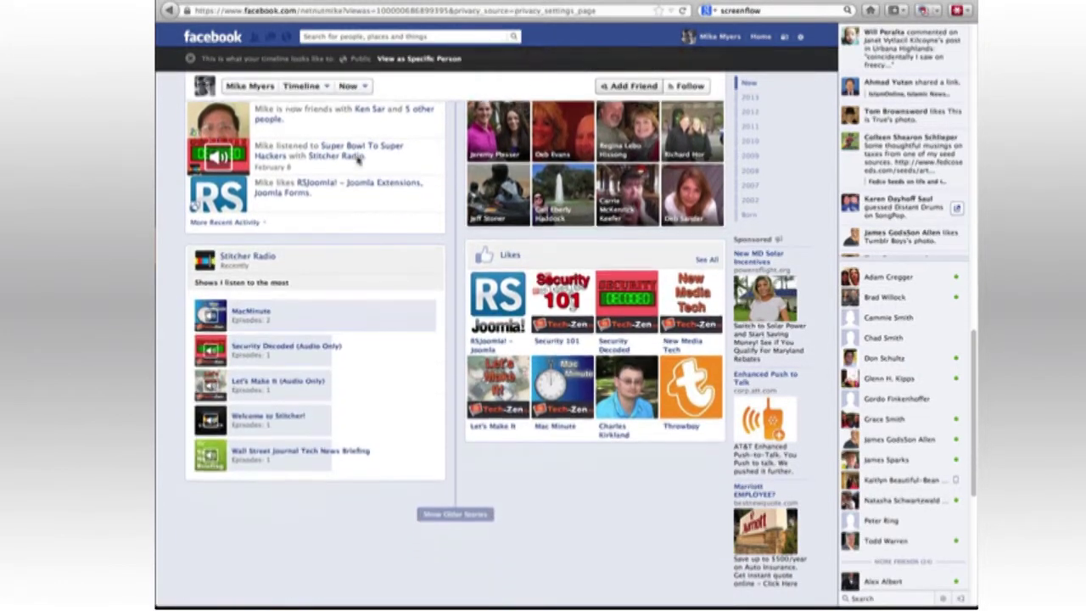
{"action": "scroll", "coordinate": [357, 160], "scroll_direction": "down", "scroll_amount": 4}
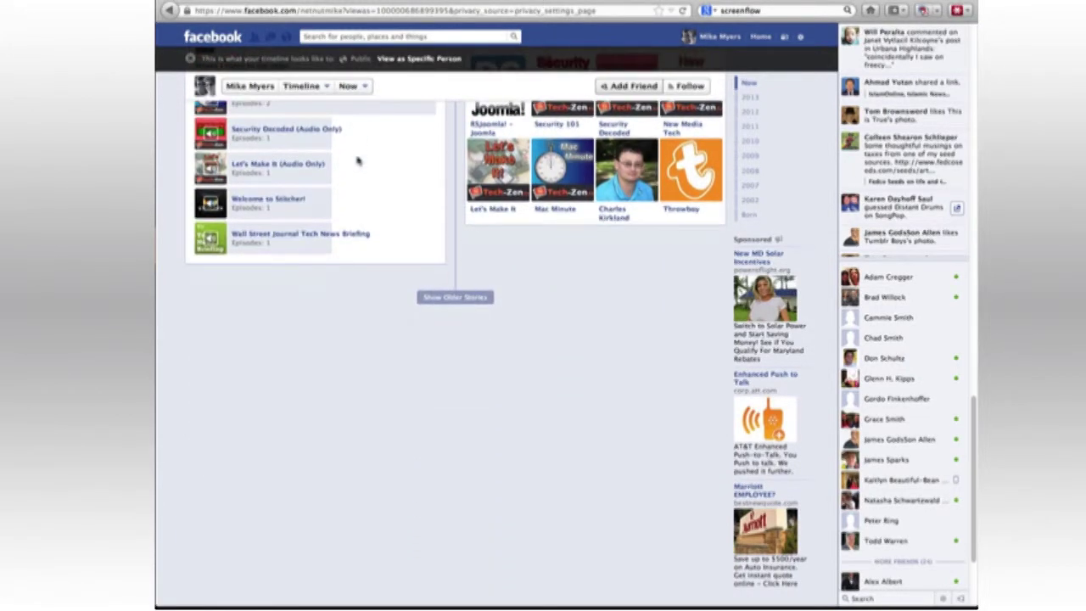
- Go through the public preview again from its beginning, examining the family, albums, favorites, activity and likes sections
{"action": "scroll", "coordinate": [357, 160], "scroll_direction": "up", "scroll_amount": 9}
{"action": "scroll", "coordinate": [357, 161], "scroll_direction": "up", "scroll_amount": 15}
{"action": "scroll", "coordinate": [357, 160], "scroll_direction": "up", "scroll_amount": 3}
{"action": "scroll", "coordinate": [357, 161], "scroll_direction": "down", "scroll_amount": 7}
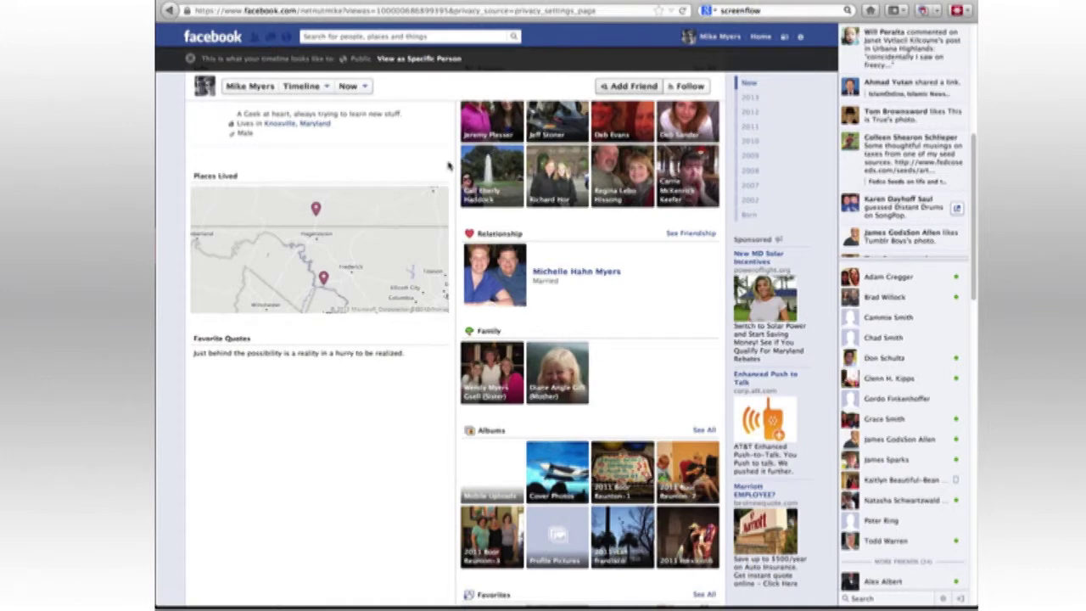
{"action": "scroll", "coordinate": [443, 164], "scroll_direction": "down", "scroll_amount": 5}
{"action": "mouse_move", "coordinate": [488, 183]}
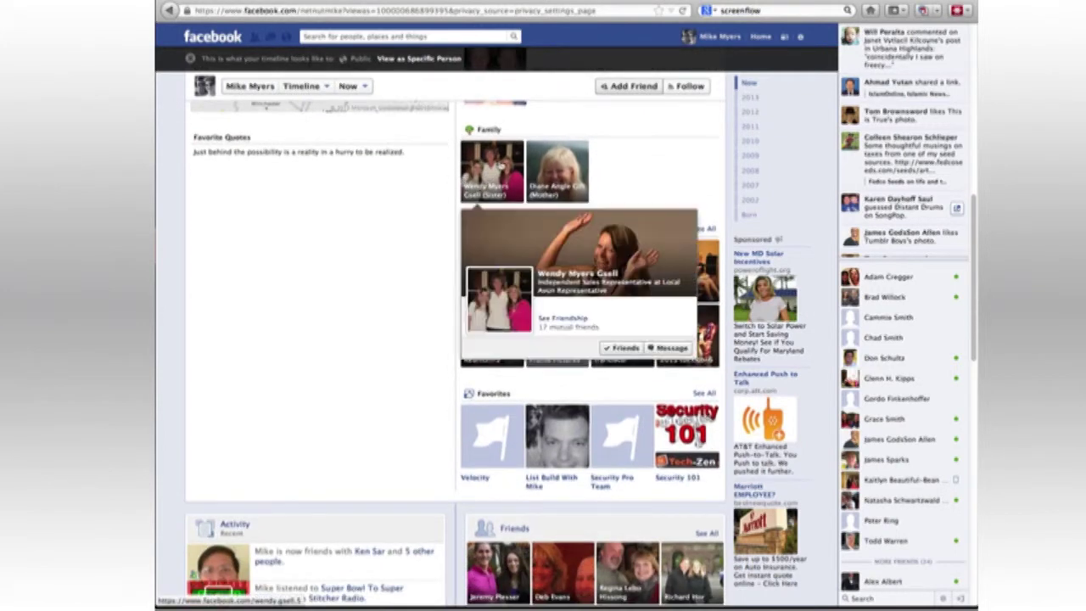
{"action": "scroll", "coordinate": [429, 186], "scroll_direction": "down", "scroll_amount": 4}
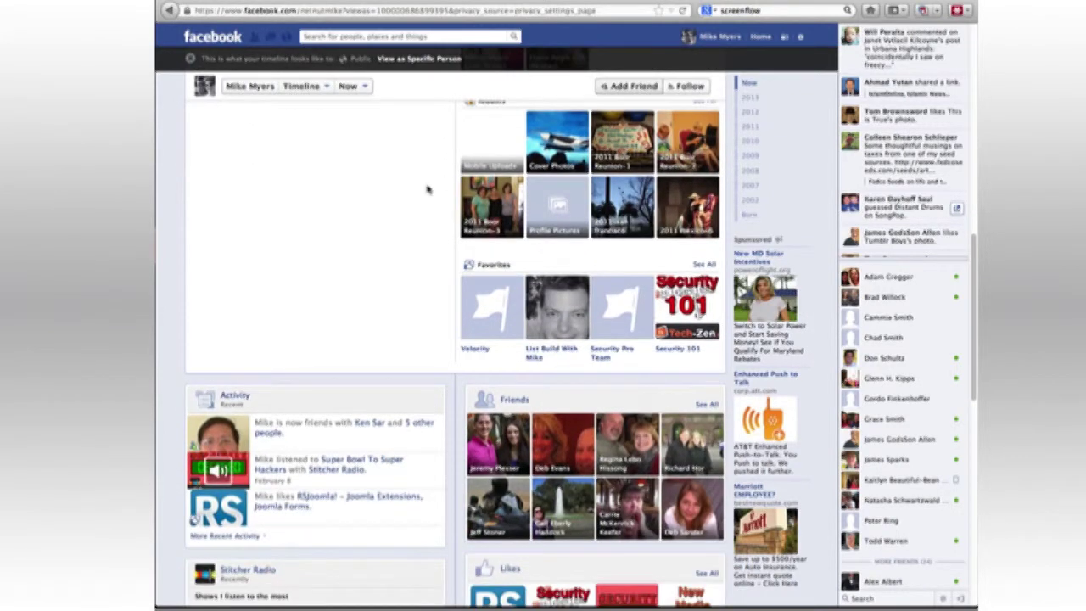
{"action": "scroll", "coordinate": [422, 248], "scroll_direction": "down", "scroll_amount": 3}
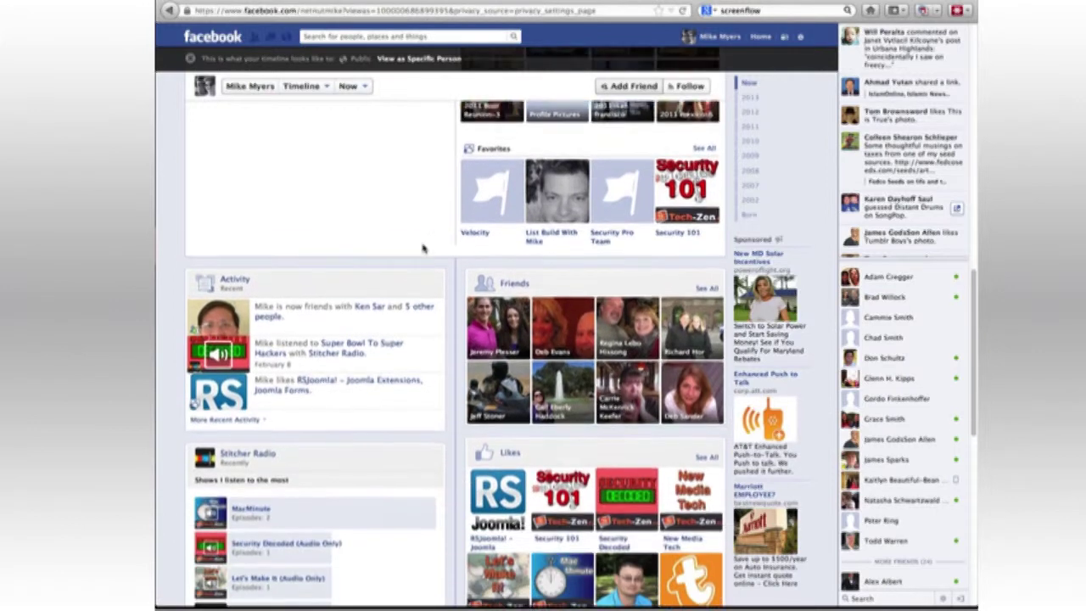
{"action": "scroll", "coordinate": [423, 247], "scroll_direction": "down", "scroll_amount": 10}
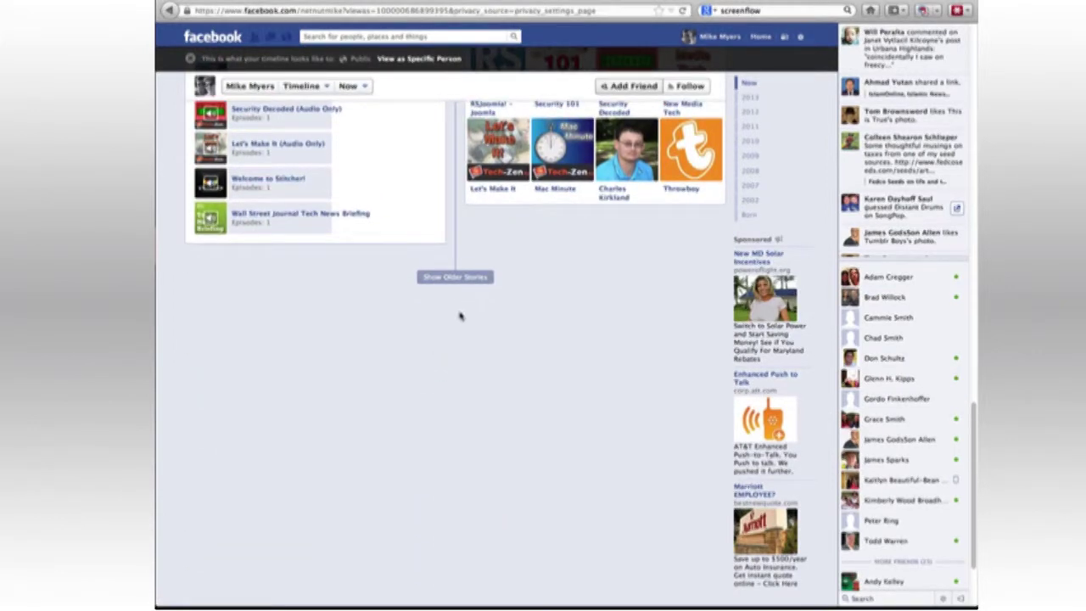
- Examine the publicly visible Stitcher Radio shows, recent activity, albums, relationship and info sections back to the cover photo
{"action": "scroll", "coordinate": [460, 316], "scroll_direction": "up", "scroll_amount": 5}
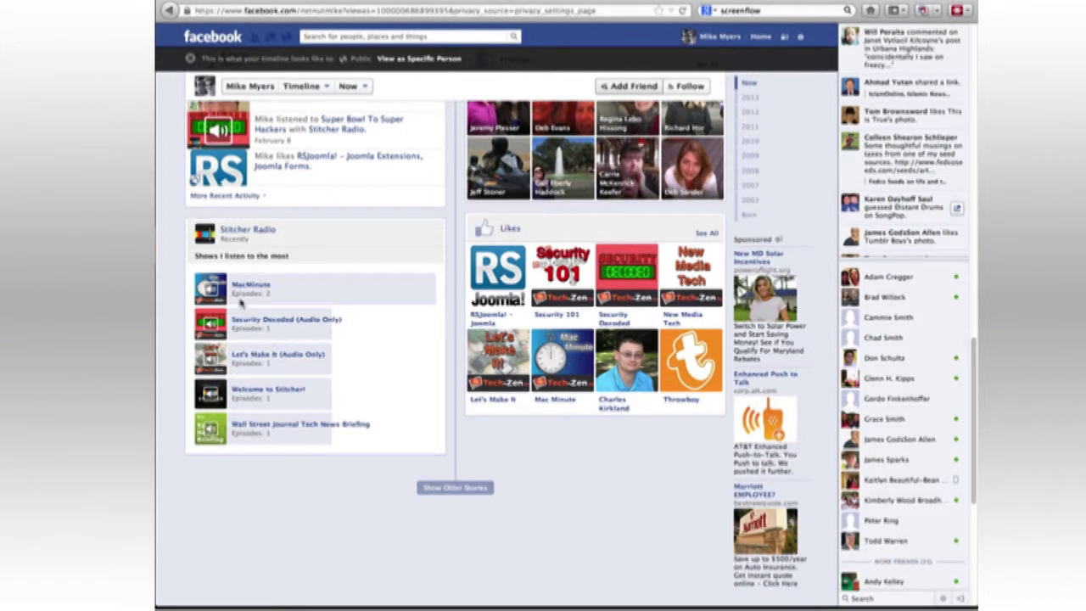
{"action": "mouse_move", "coordinate": [245, 325]}
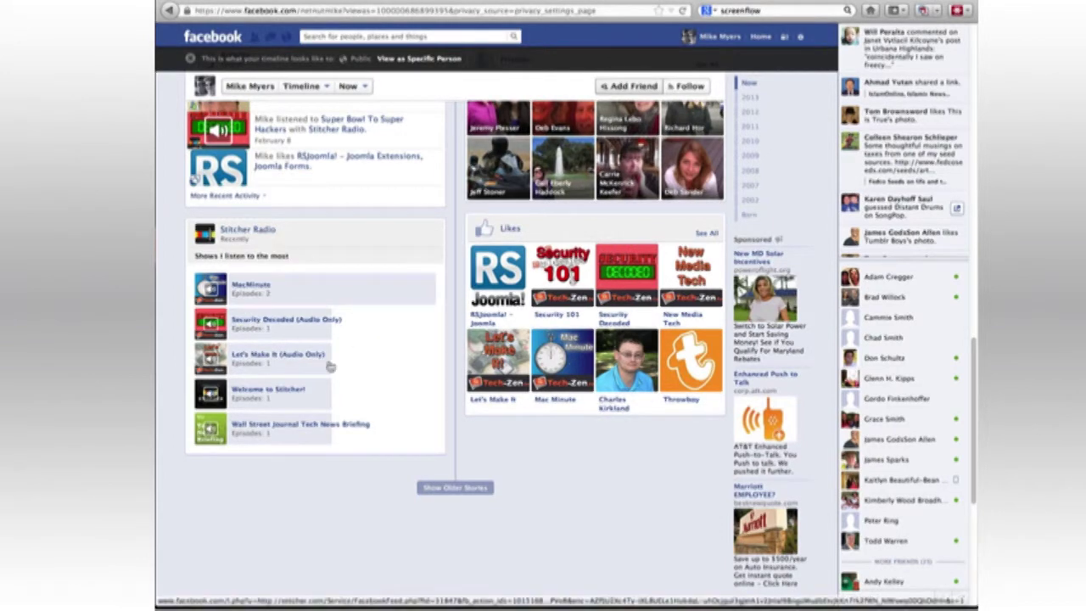
{"action": "scroll", "coordinate": [341, 373], "scroll_direction": "up", "scroll_amount": 3}
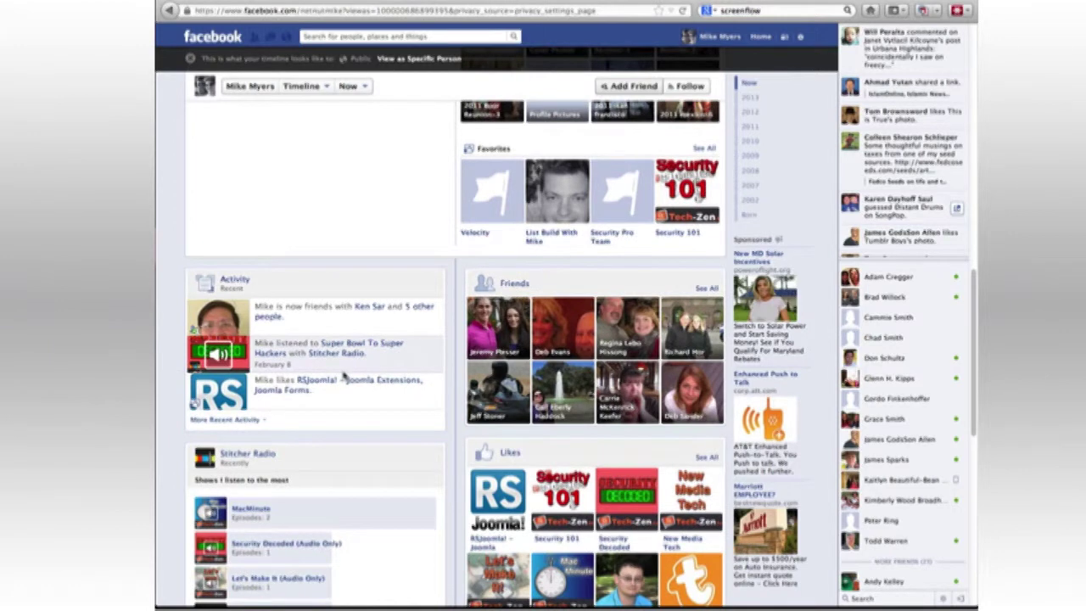
{"action": "scroll", "coordinate": [328, 369], "scroll_direction": "up", "scroll_amount": 5}
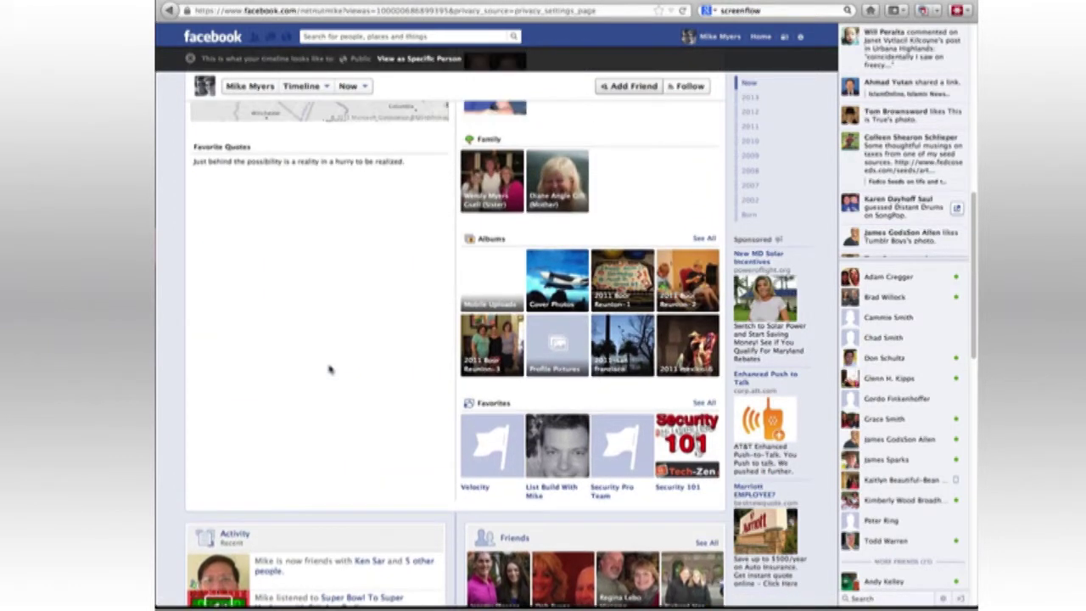
{"action": "scroll", "coordinate": [329, 369], "scroll_direction": "up", "scroll_amount": 2}
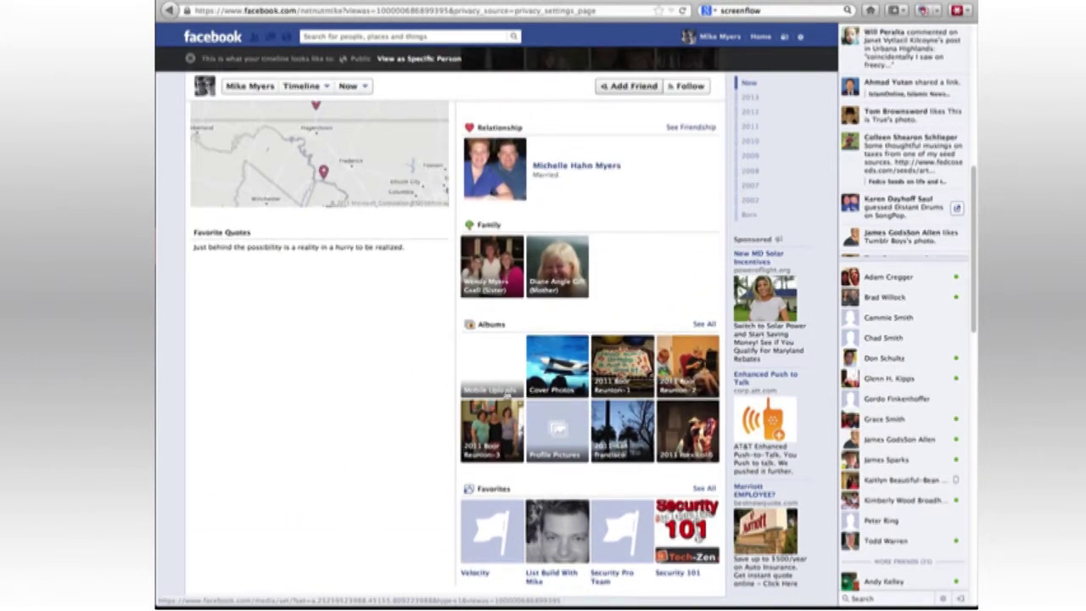
{"action": "scroll", "coordinate": [395, 396], "scroll_direction": "up", "scroll_amount": 5}
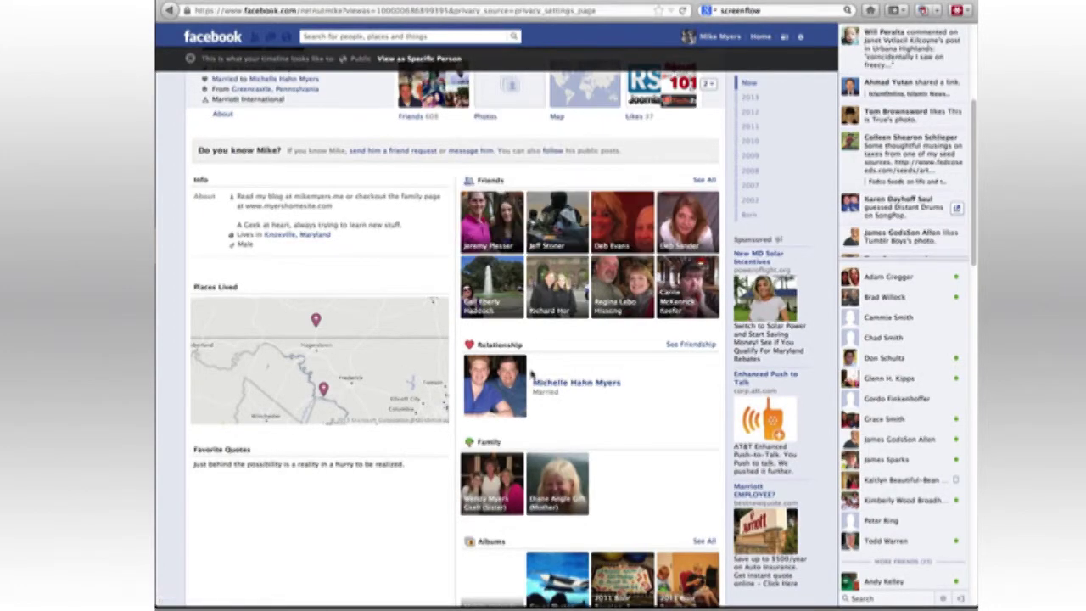
{"action": "scroll", "coordinate": [319, 351], "scroll_direction": "up", "scroll_amount": 2}
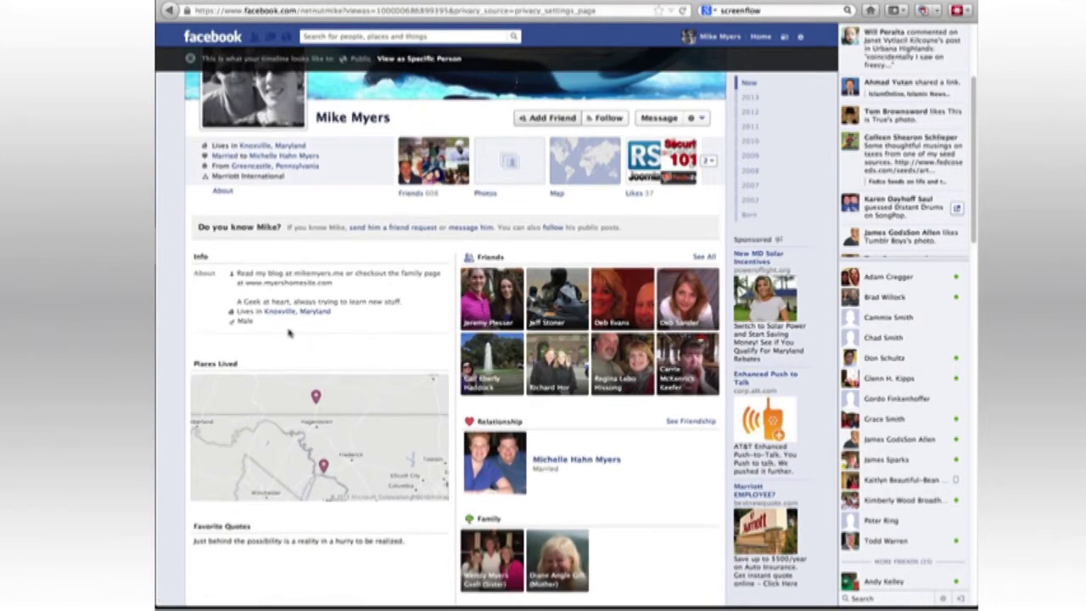
{"action": "scroll", "coordinate": [309, 365], "scroll_direction": "up", "scroll_amount": 4}
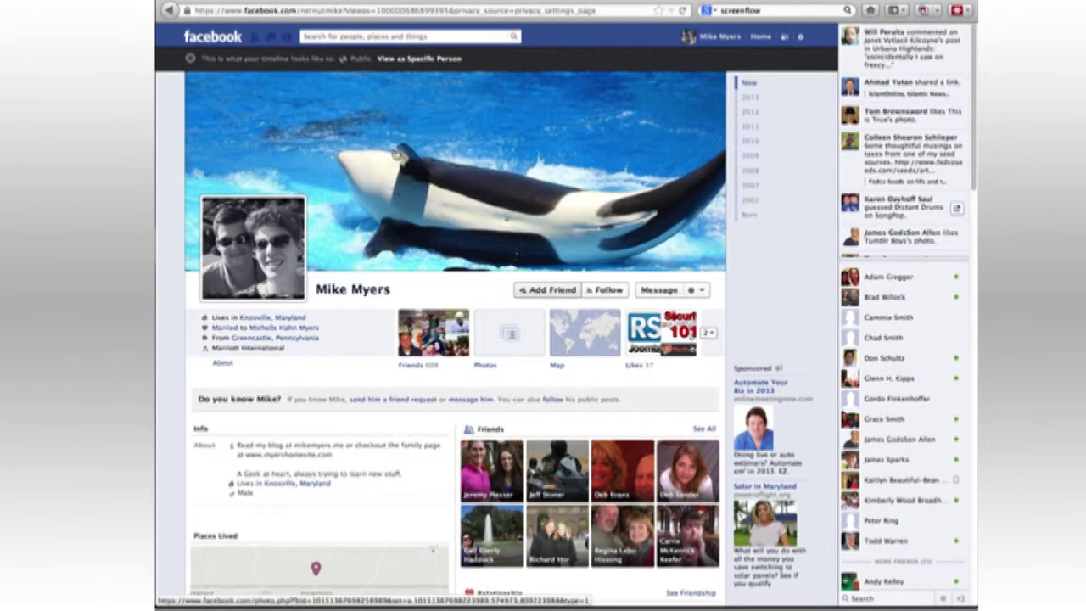
- Preview the timeline as a specific person by entering part of a friend's name and choosing the second suggested friend
{"action": "left_click", "coordinate": [411, 59]}
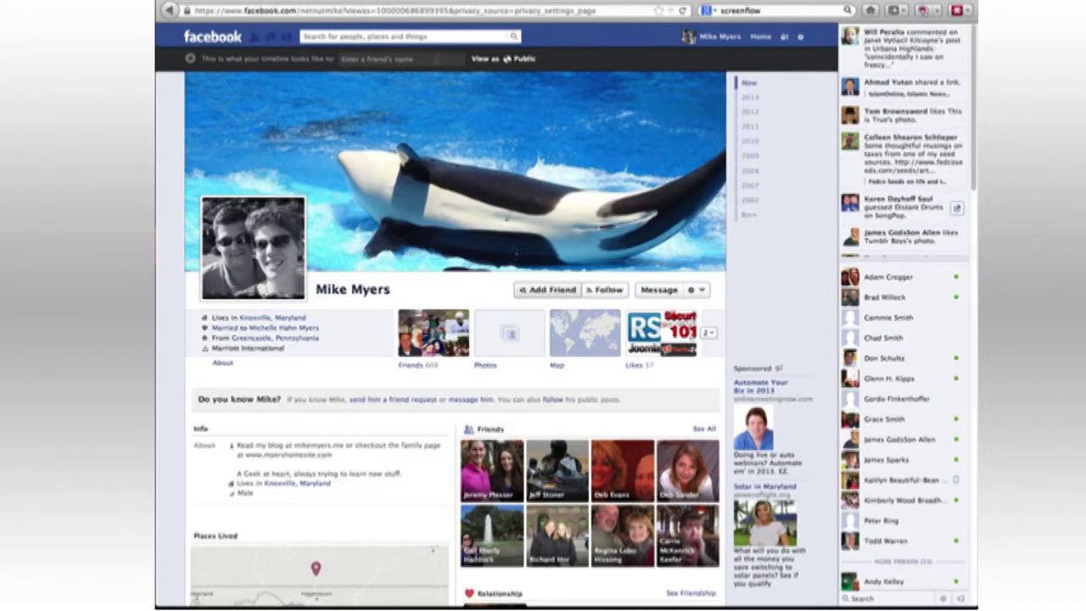
{"action": "type", "text": "jo"}
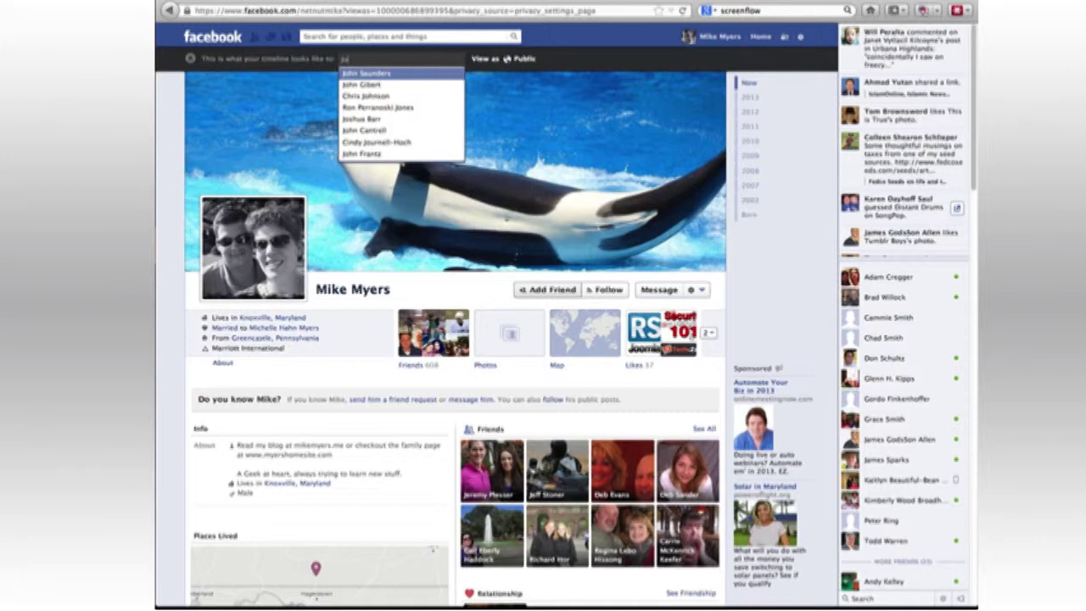
{"action": "left_click", "coordinate": [382, 85]}
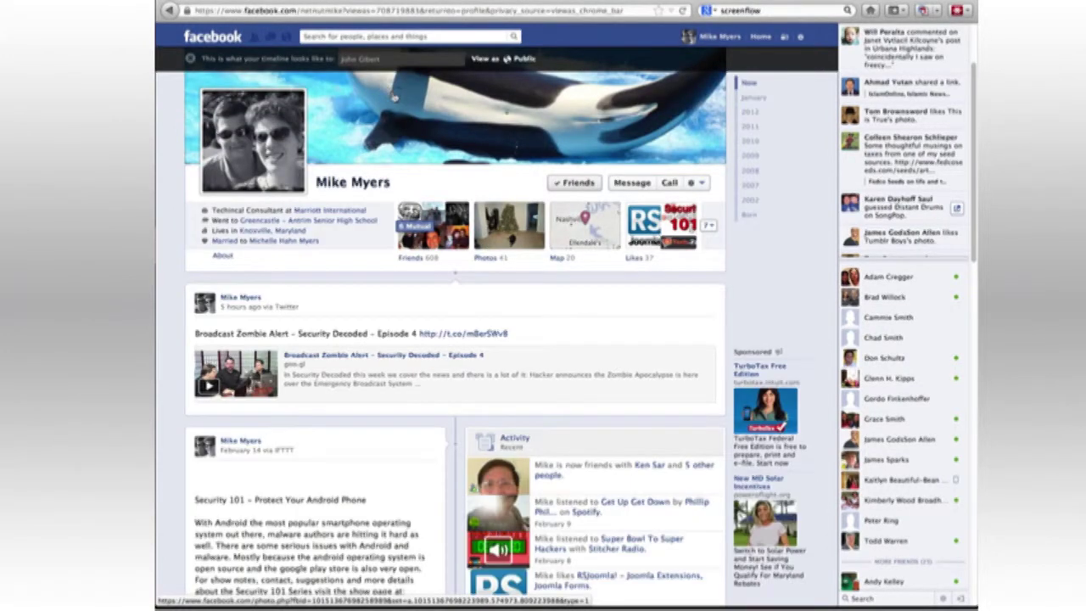
- Examine the posts, photos, likes and places that the chosen friend can see, and switch the preview back to Public
{"action": "scroll", "coordinate": [365, 255], "scroll_direction": "down", "scroll_amount": 3}
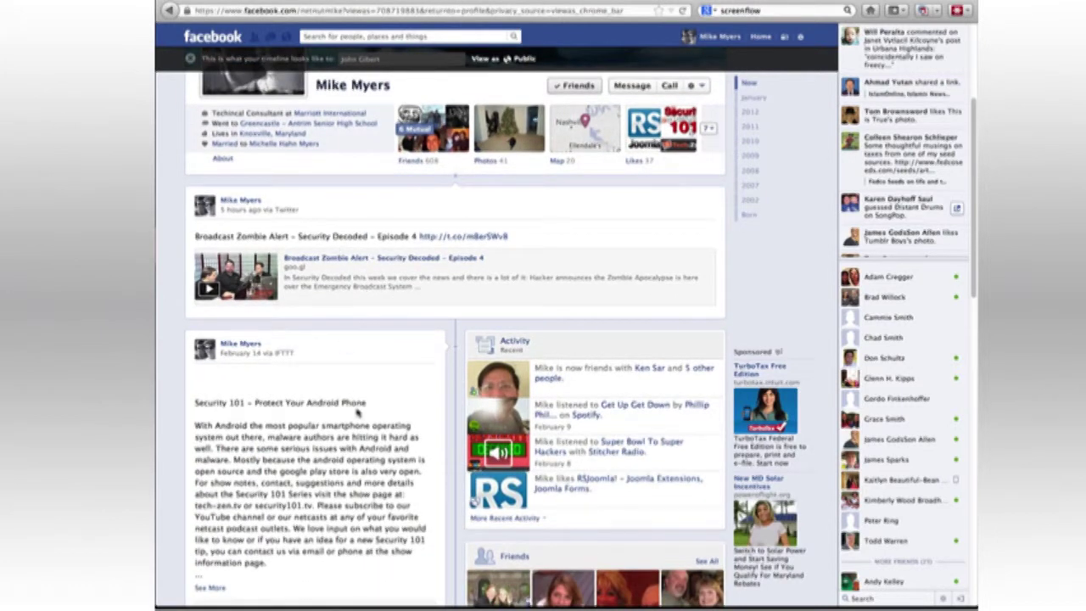
{"action": "scroll", "coordinate": [355, 399], "scroll_direction": "down", "scroll_amount": 5}
{"action": "scroll", "coordinate": [356, 381], "scroll_direction": "down", "scroll_amount": 10}
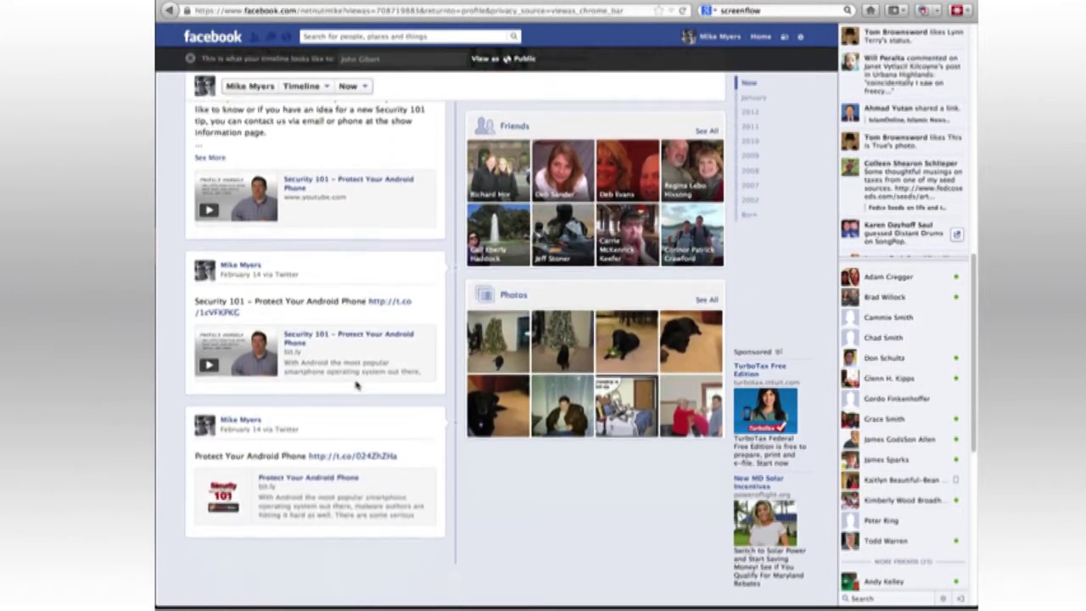
{"action": "scroll", "coordinate": [357, 384], "scroll_direction": "down", "scroll_amount": 5}
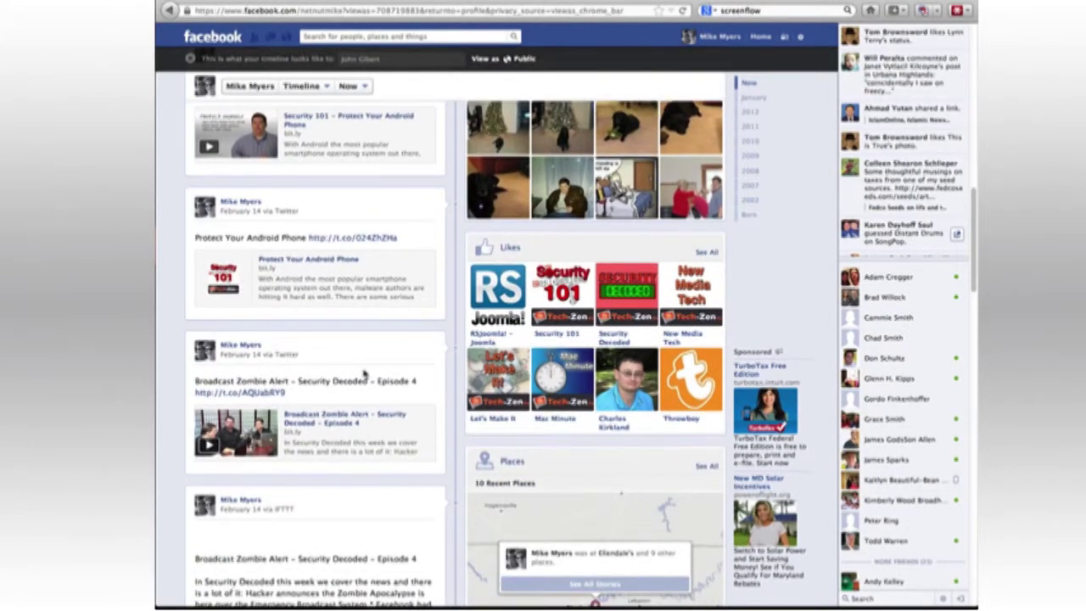
{"action": "scroll", "coordinate": [338, 330], "scroll_direction": "down", "scroll_amount": 20}
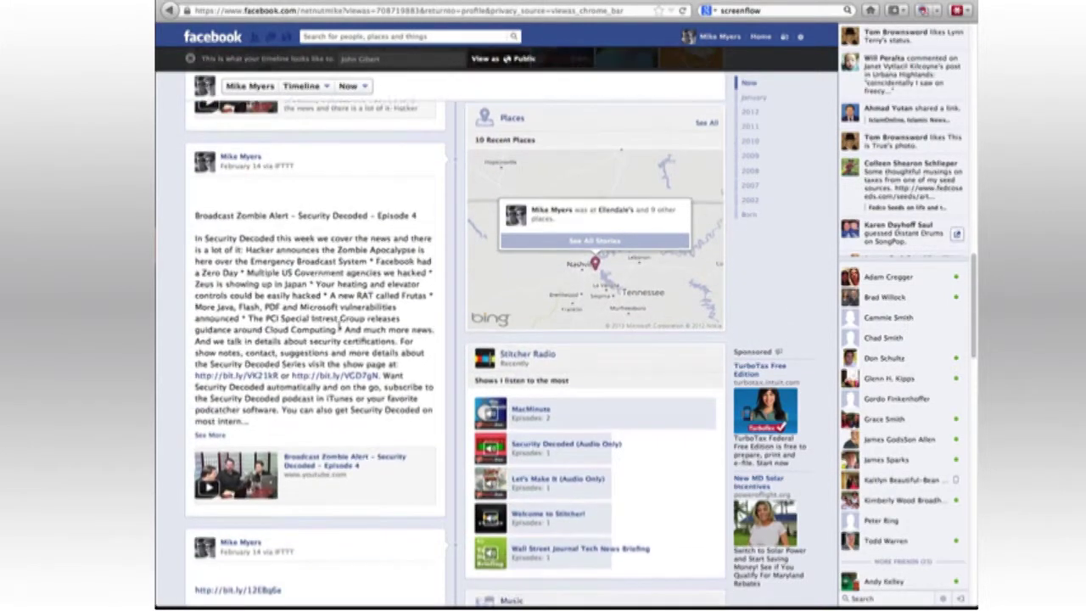
{"action": "scroll", "coordinate": [338, 330], "scroll_direction": "down", "scroll_amount": 20}
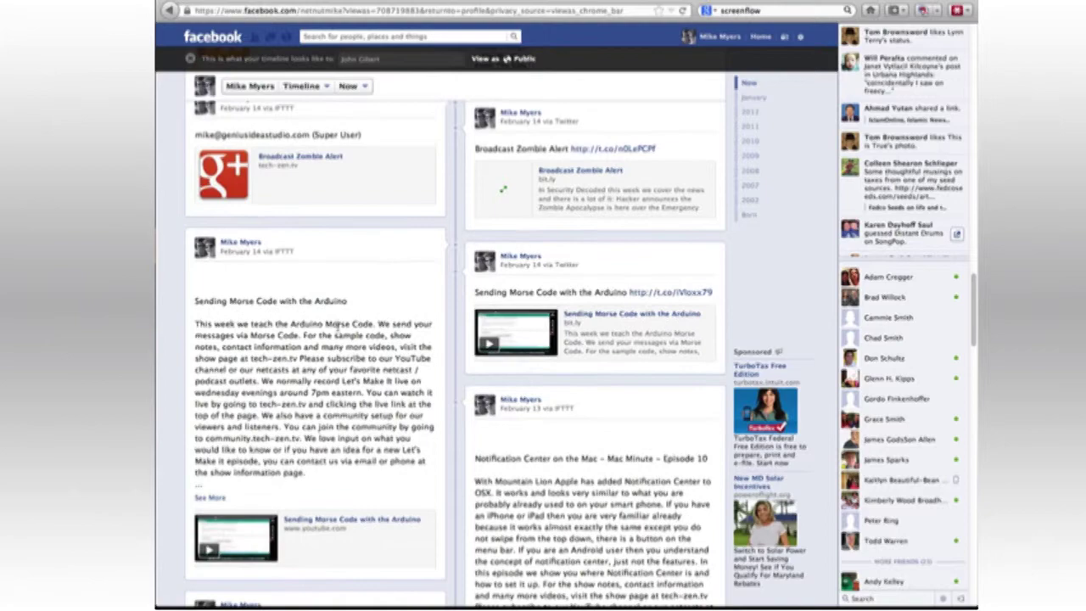
{"action": "scroll", "coordinate": [338, 325], "scroll_direction": "down", "scroll_amount": 20}
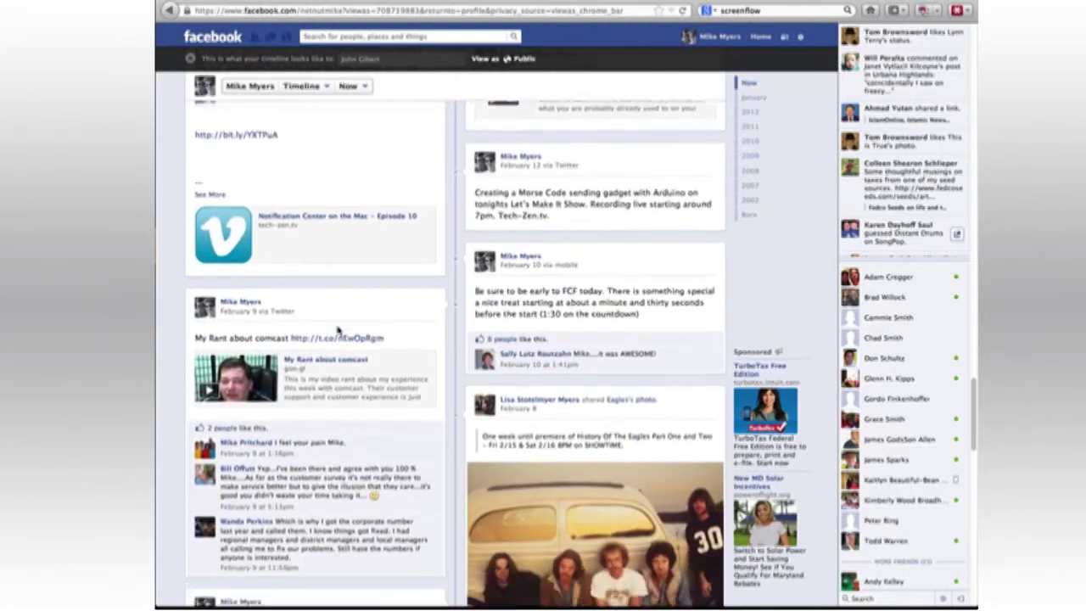
{"action": "scroll", "coordinate": [338, 326], "scroll_direction": "up", "scroll_amount": 20}
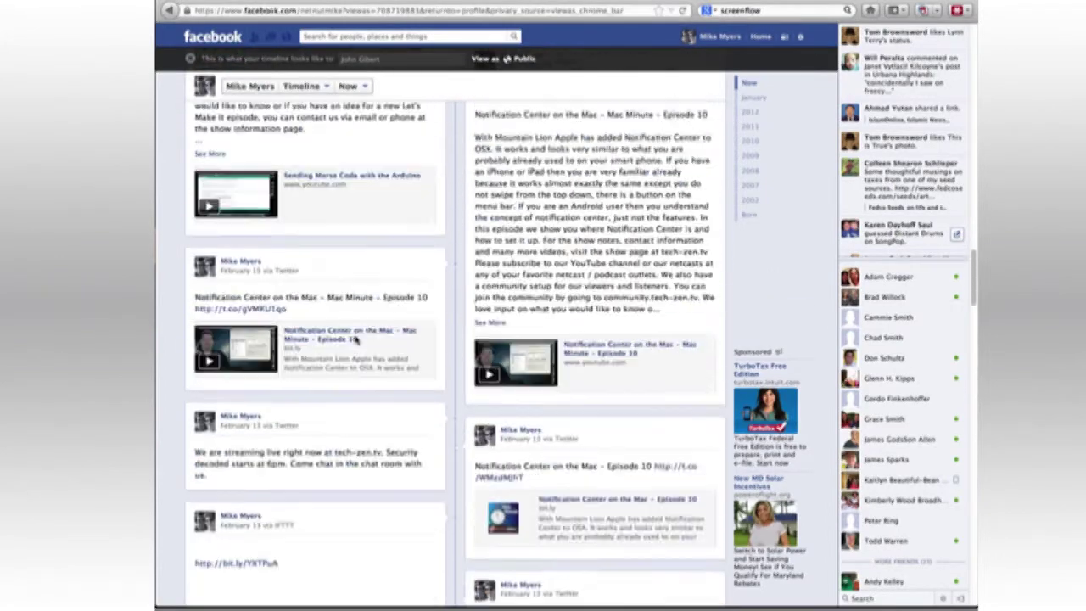
{"action": "scroll", "coordinate": [353, 337], "scroll_direction": "up", "scroll_amount": 5}
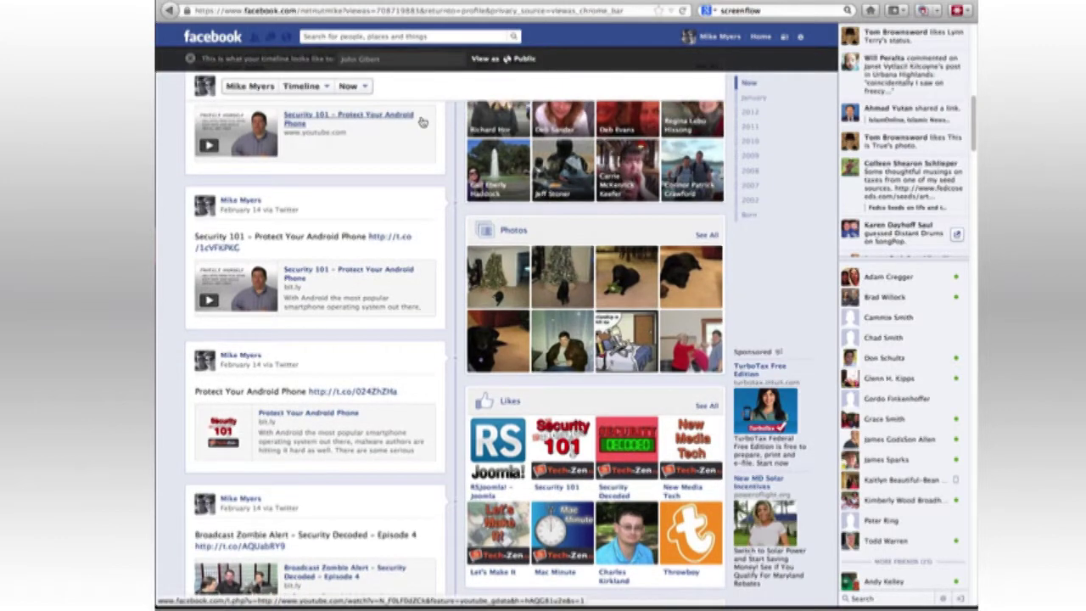
{"action": "left_click", "coordinate": [521, 59]}
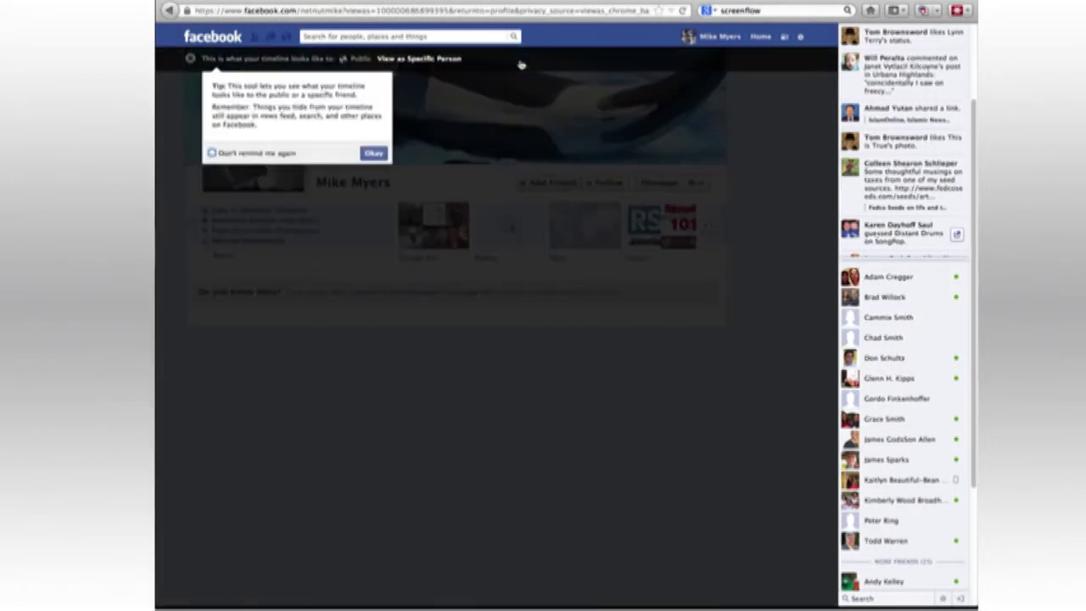
- Dismiss the preview tip, exit the timeline preview, and open the Timeline and Tagging settings
{"action": "left_click", "coordinate": [373, 154]}
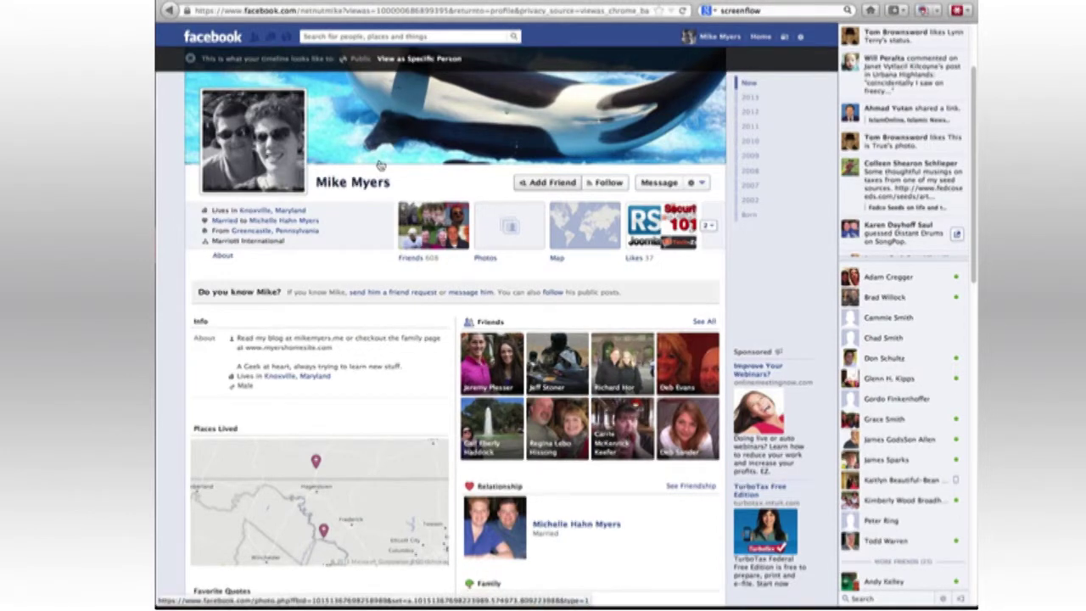
{"action": "left_click", "coordinate": [190, 59]}
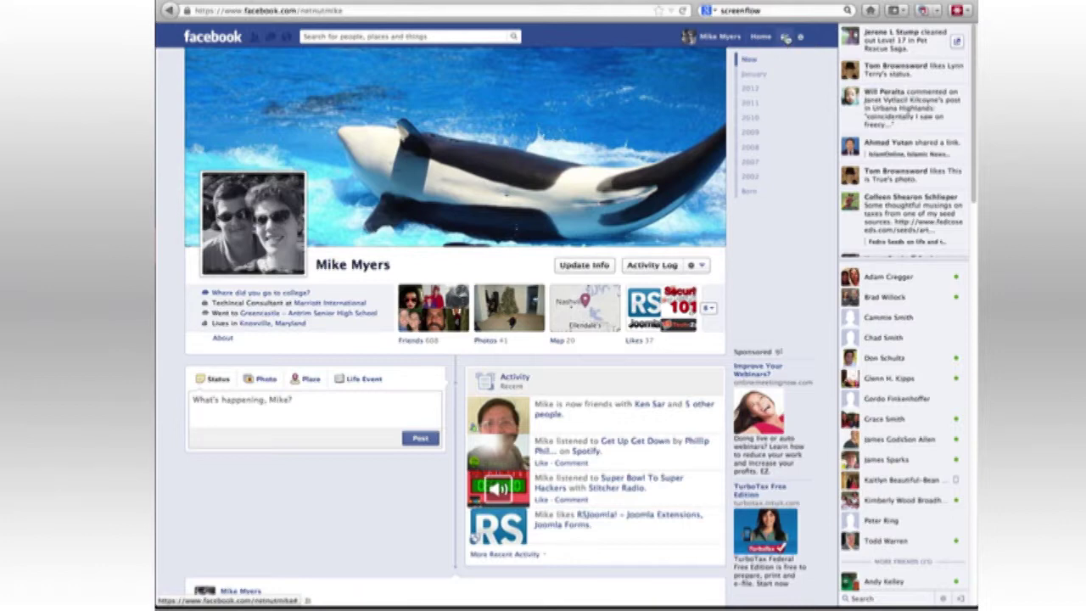
{"action": "left_click", "coordinate": [786, 37]}
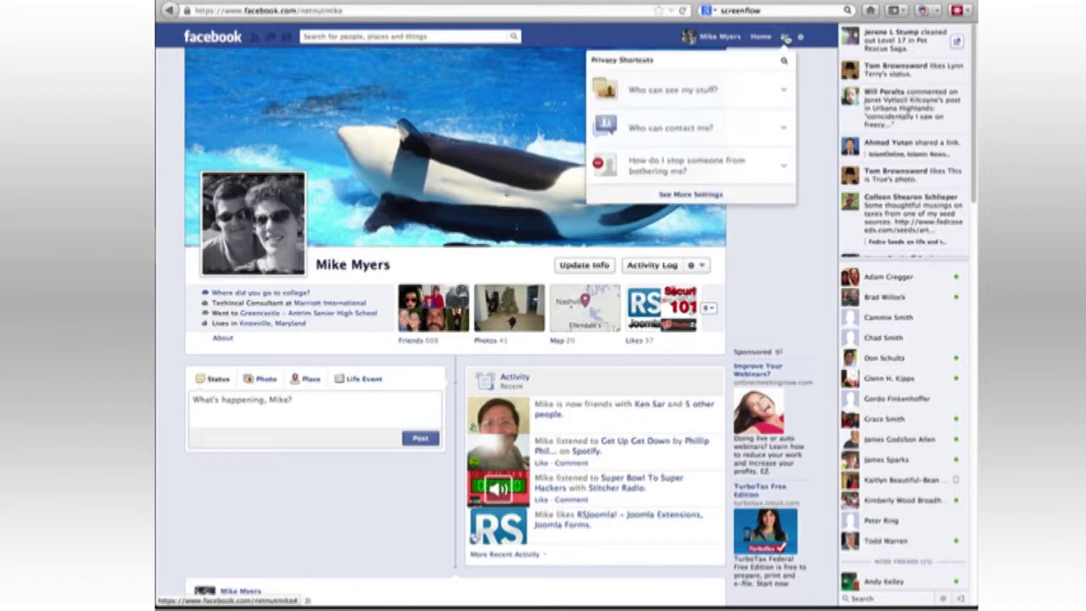
{"action": "left_click", "coordinate": [702, 195]}
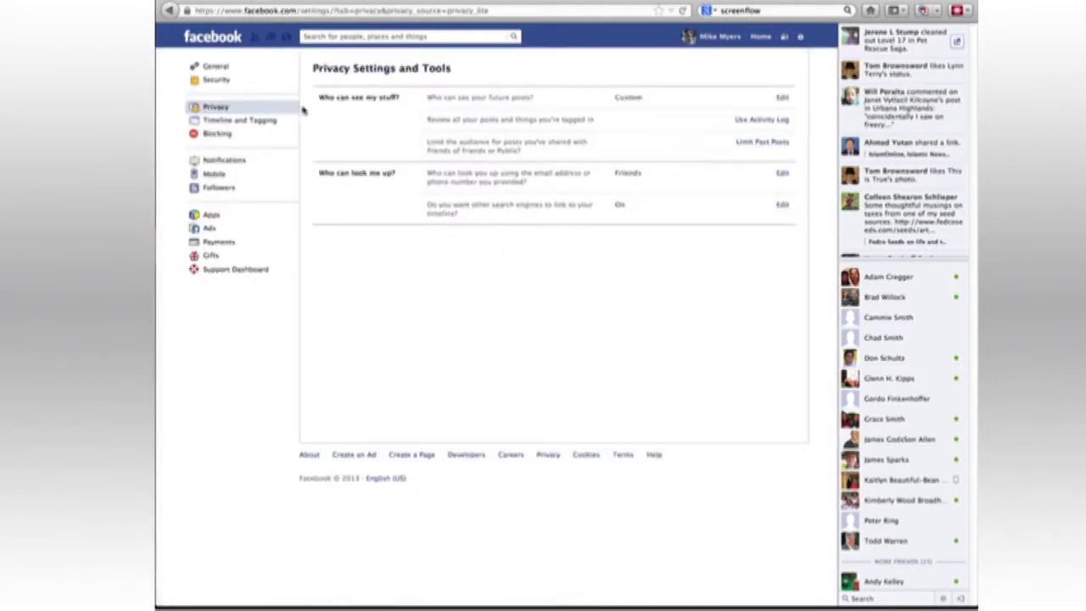
{"action": "left_click", "coordinate": [255, 120]}
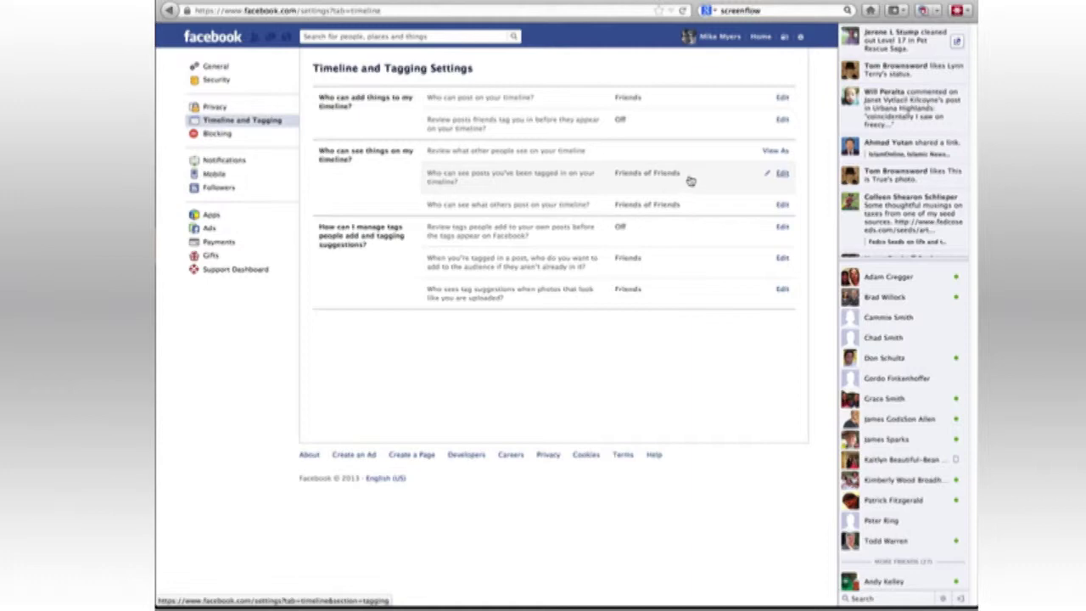
- Examine the audience options for posts you've been tagged in on your timeline, closing the setting without a change
{"action": "left_click", "coordinate": [782, 174]}
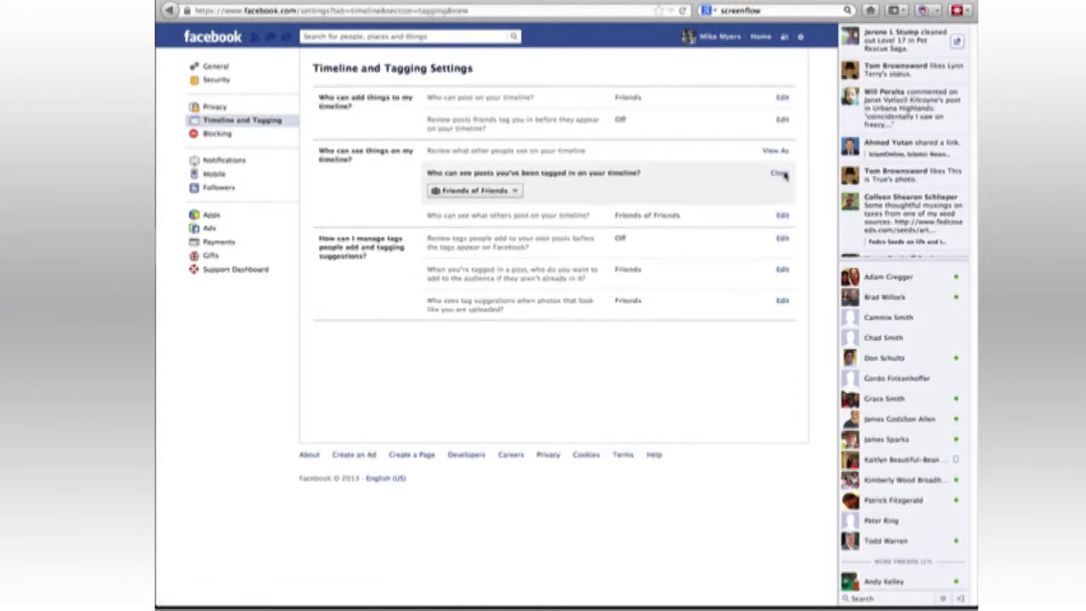
{"action": "left_click", "coordinate": [515, 193]}
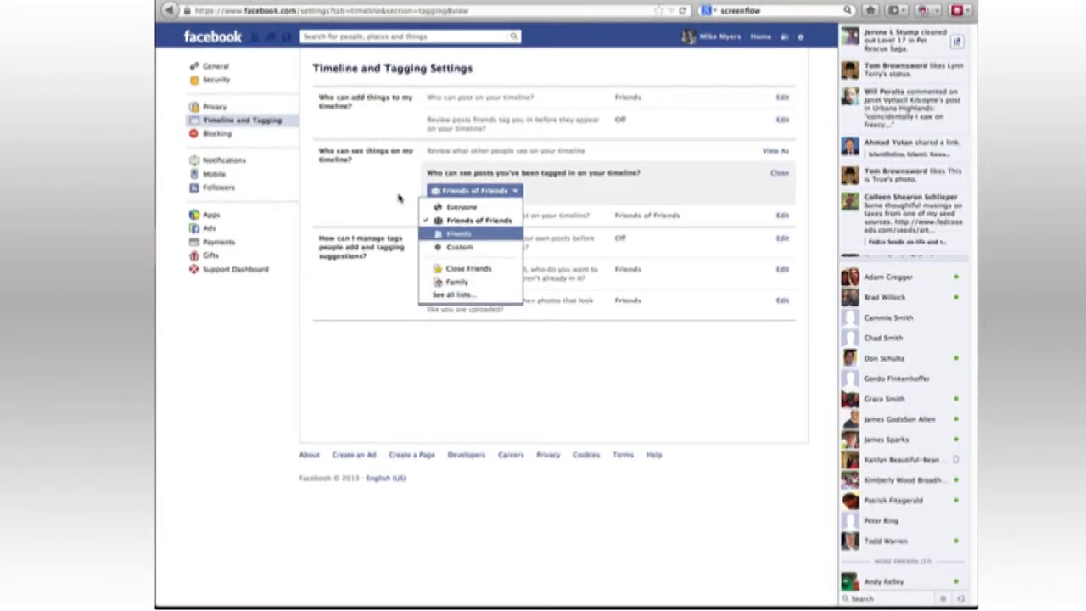
{"action": "left_click", "coordinate": [454, 199]}
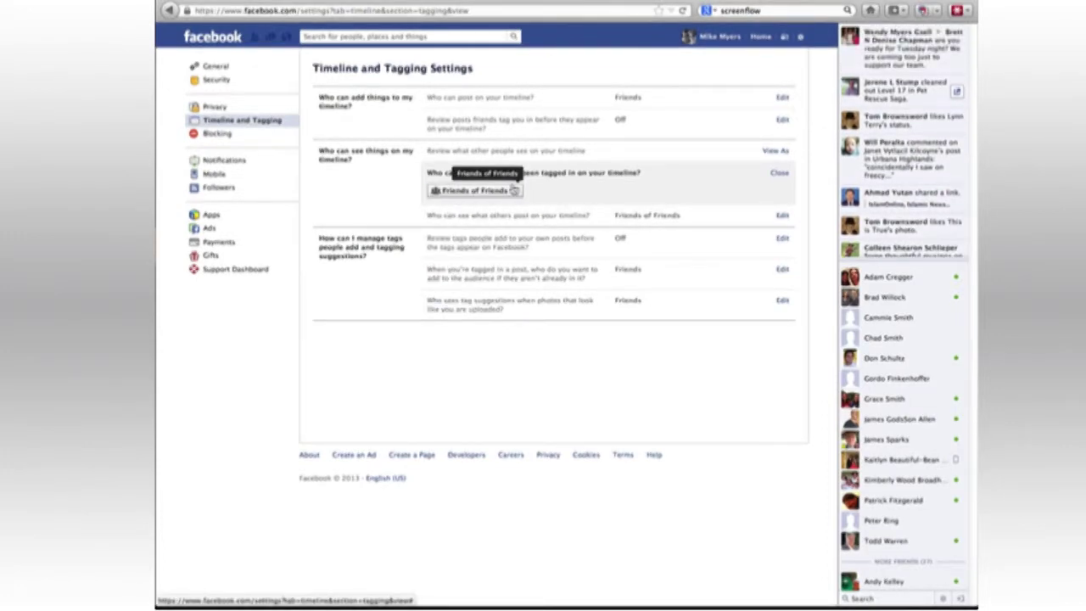
{"action": "left_click", "coordinate": [780, 176]}
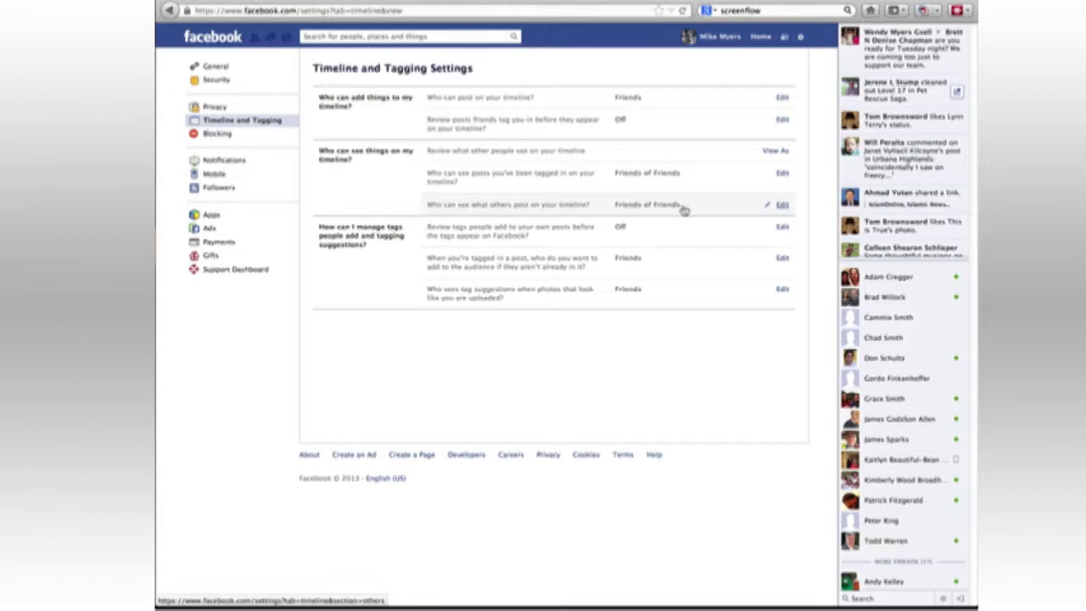
- Examine the audience options for what others post on your timeline, closing the setting without a change
{"action": "left_click", "coordinate": [781, 206]}
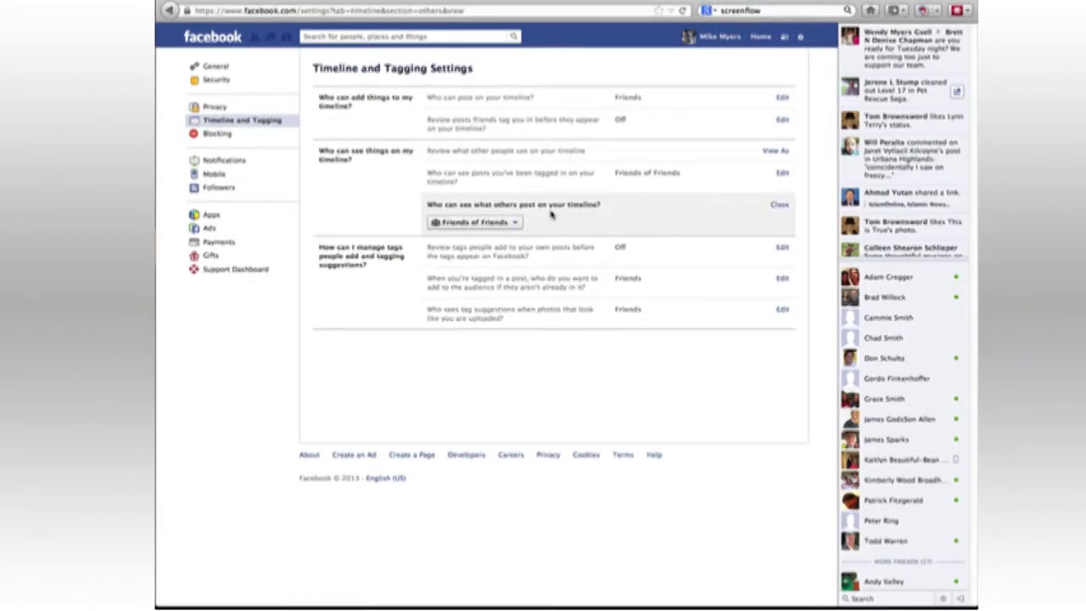
{"action": "left_click", "coordinate": [517, 222]}
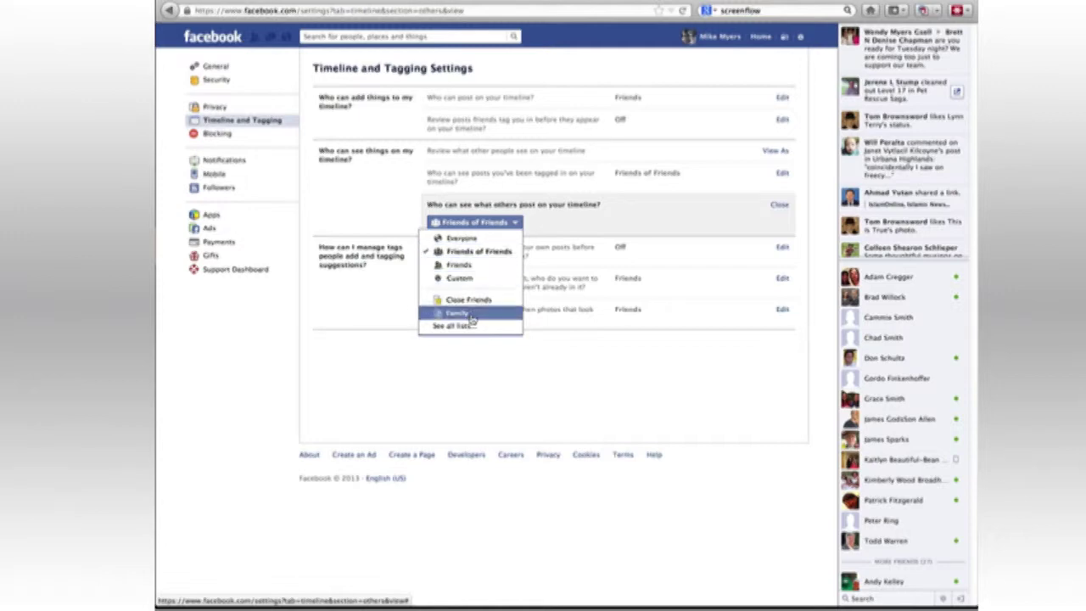
{"action": "left_click", "coordinate": [386, 214]}
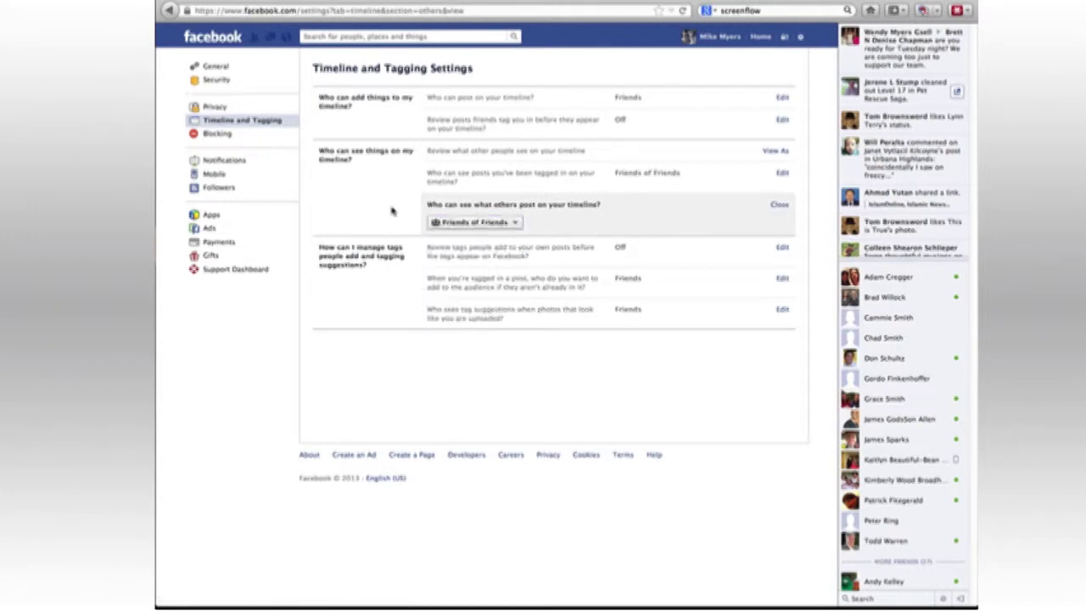
{"action": "left_click", "coordinate": [778, 205]}
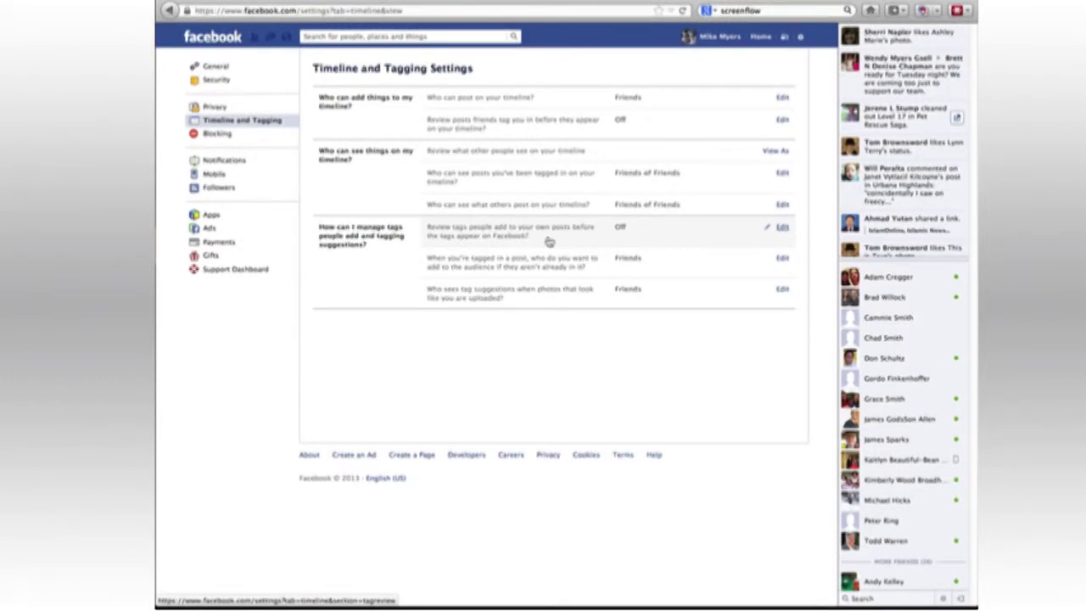
- Examine the tag review explanation and its Enabled and Disabled options, closing the setting without a change
{"action": "left_click", "coordinate": [782, 228]}
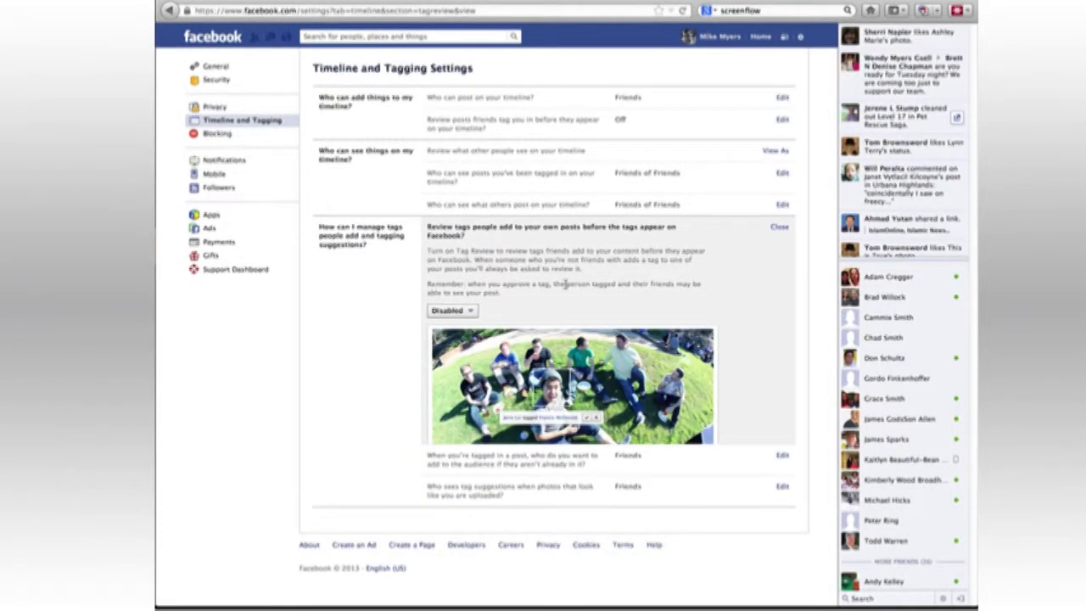
{"action": "left_click", "coordinate": [462, 311]}
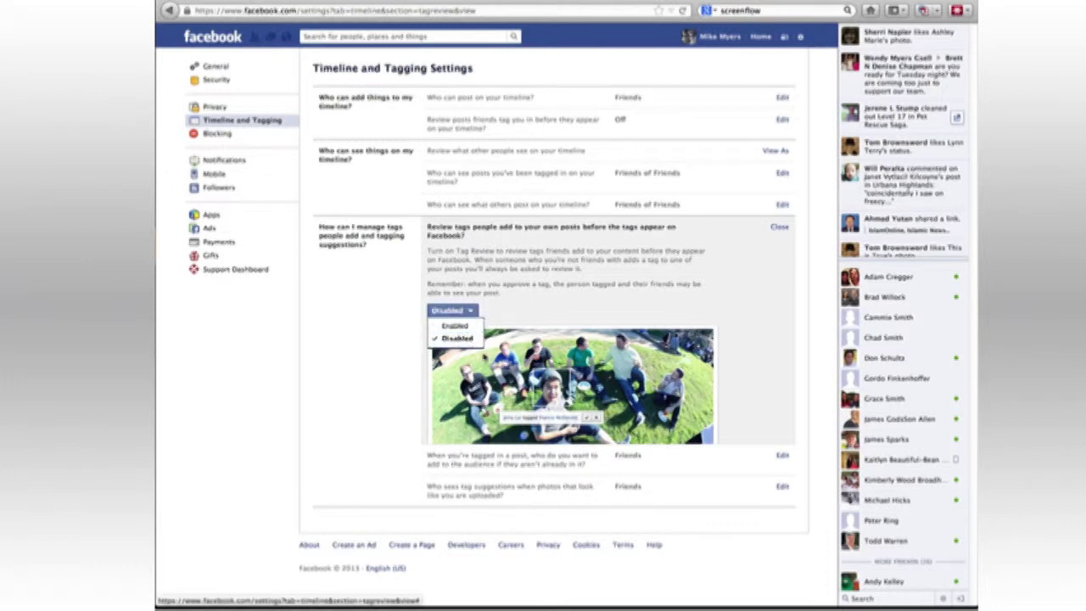
{"action": "left_click", "coordinate": [568, 309]}
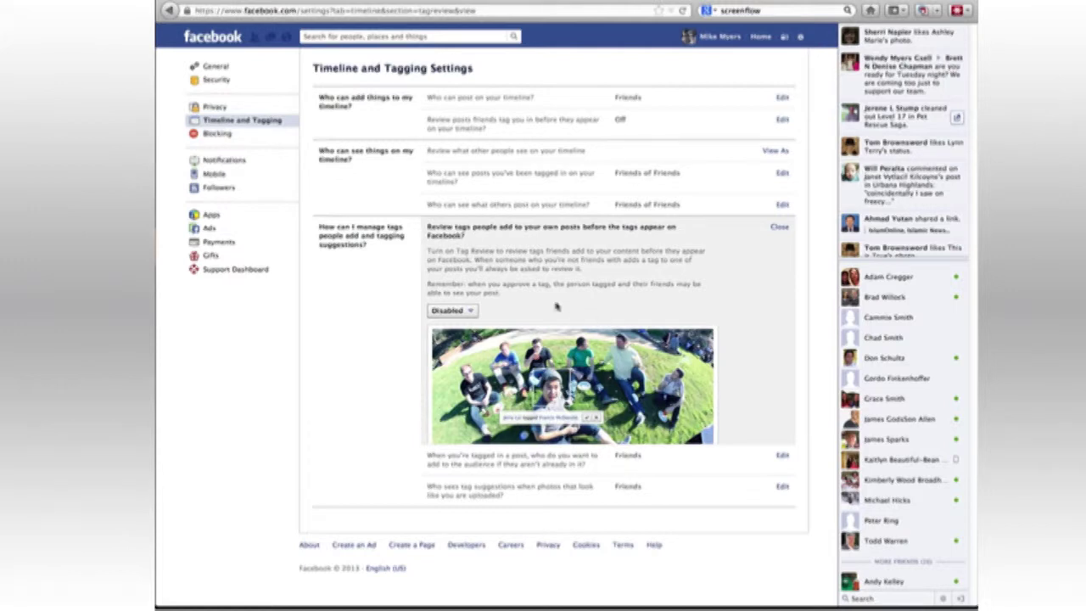
{"action": "left_click", "coordinate": [776, 229]}
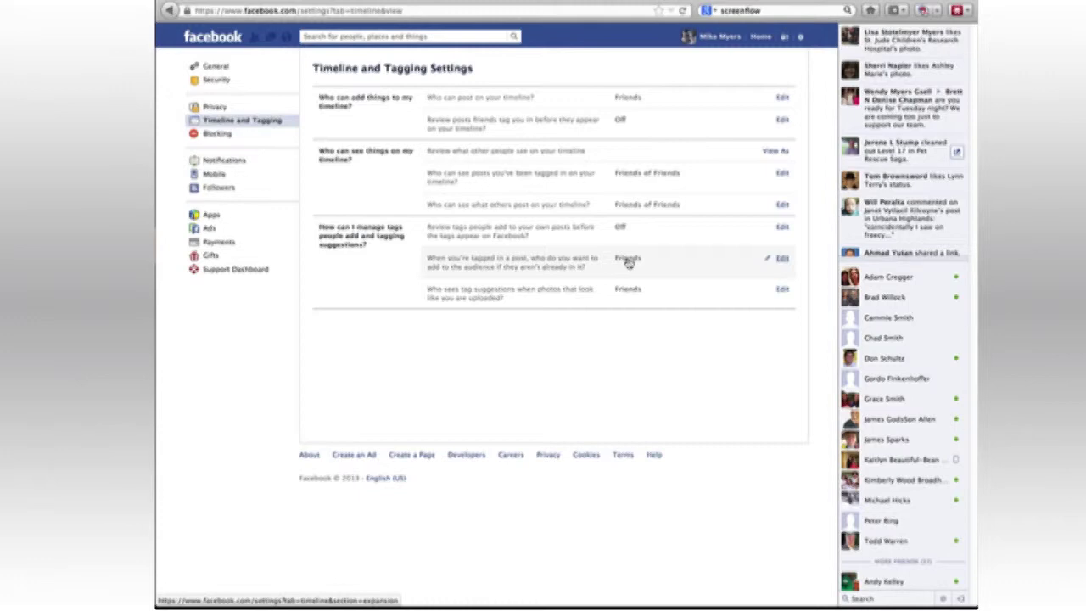
- Examine the options for whom to add to a post's audience when you're tagged, closing the setting without a change
{"action": "left_click", "coordinate": [782, 260]}
{"action": "left_click", "coordinate": [474, 285]}
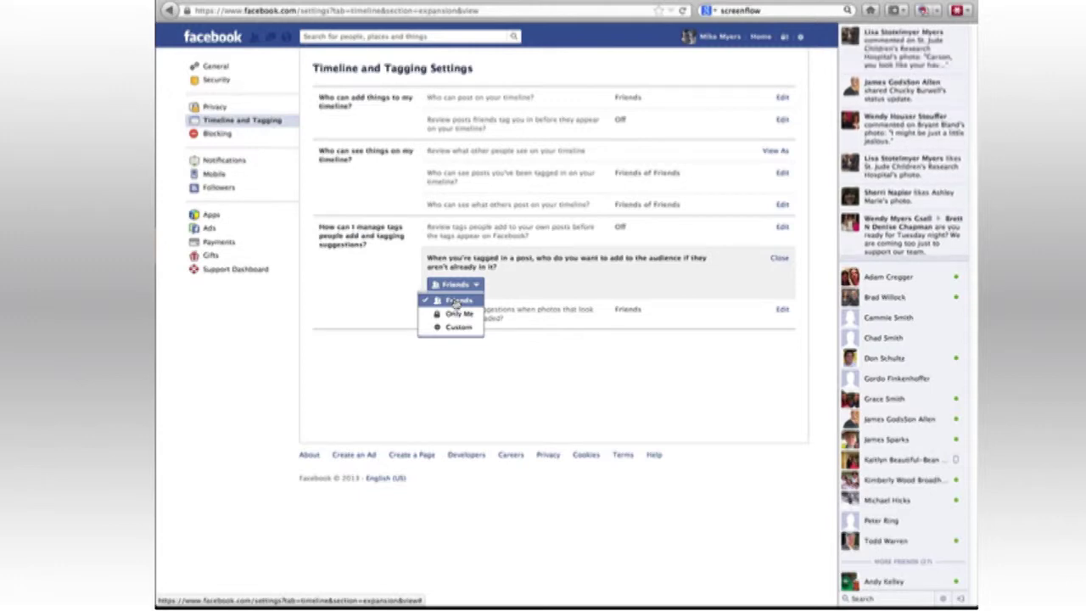
{"action": "left_click", "coordinate": [555, 283]}
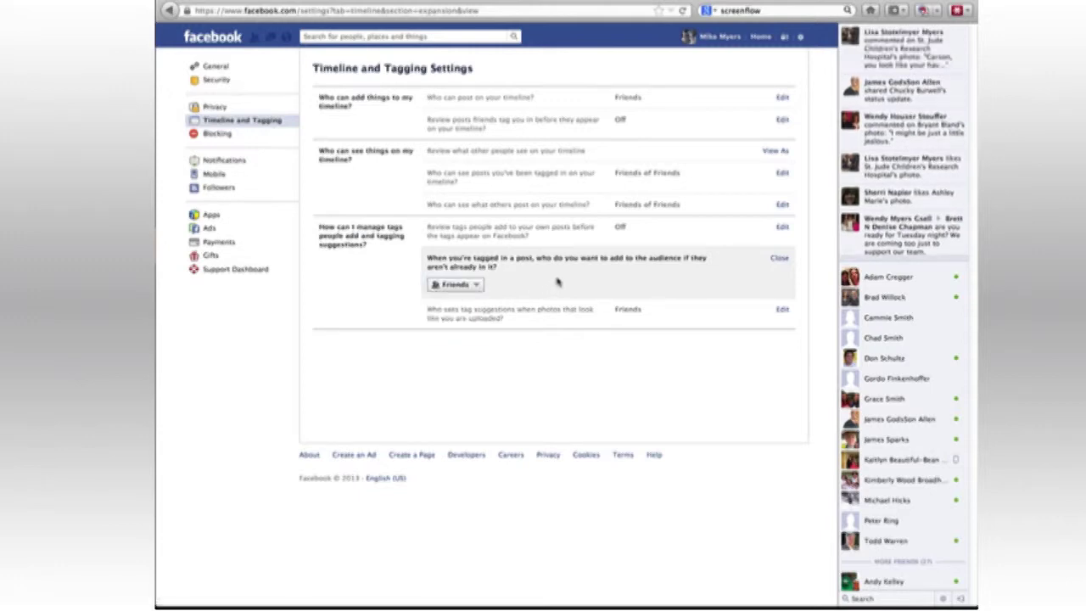
{"action": "left_click", "coordinate": [778, 258]}
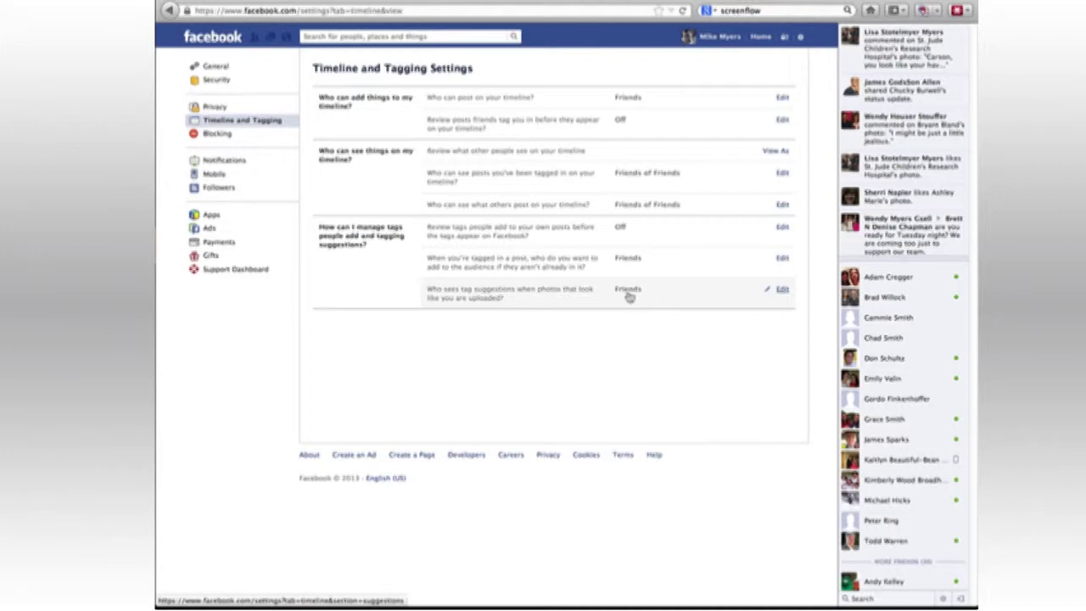
- Examine who can see tag suggestions for photos that look like you, closing the setting without a change
{"action": "left_click", "coordinate": [782, 291]}
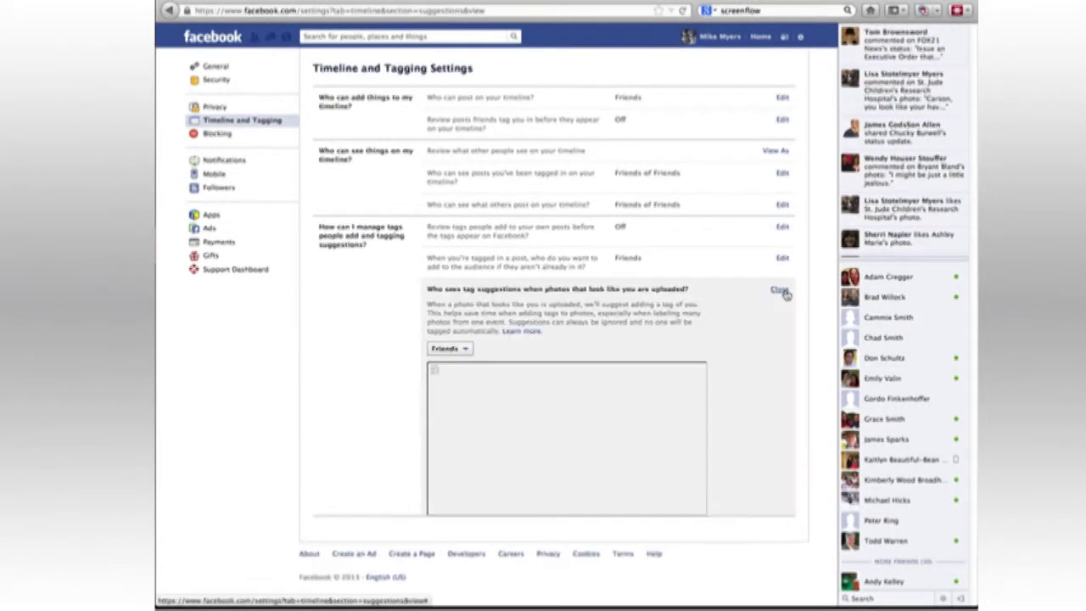
{"action": "left_click", "coordinate": [471, 351]}
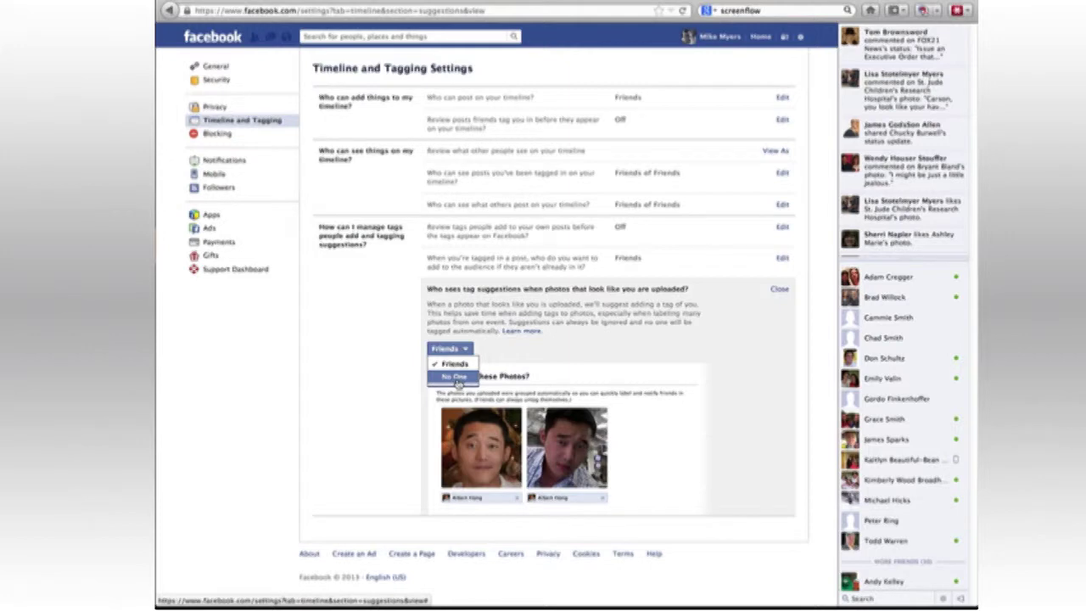
{"action": "left_click", "coordinate": [653, 343]}
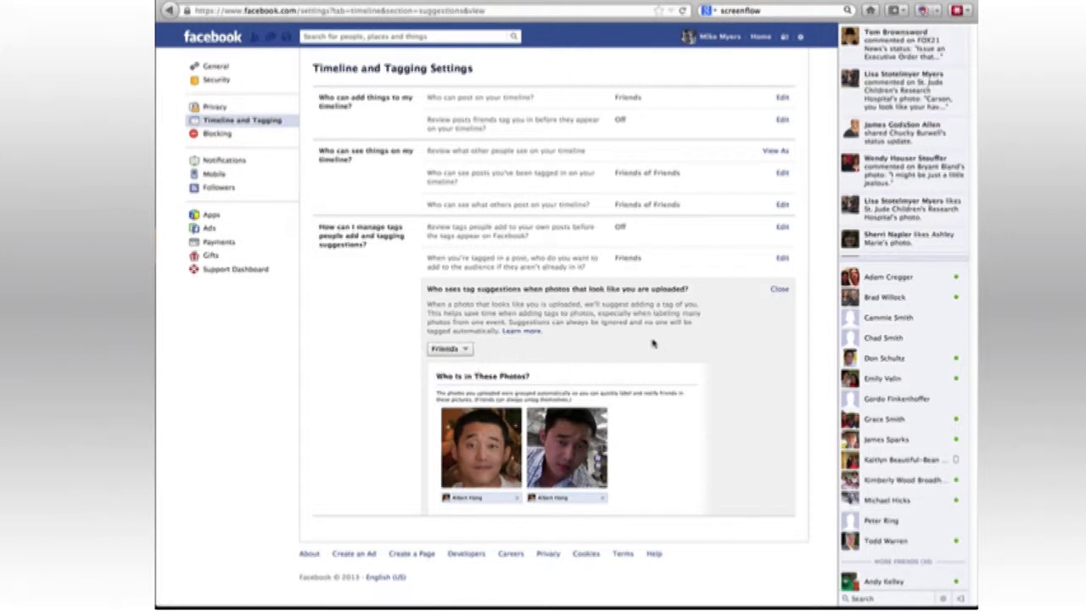
{"action": "left_click", "coordinate": [779, 290]}
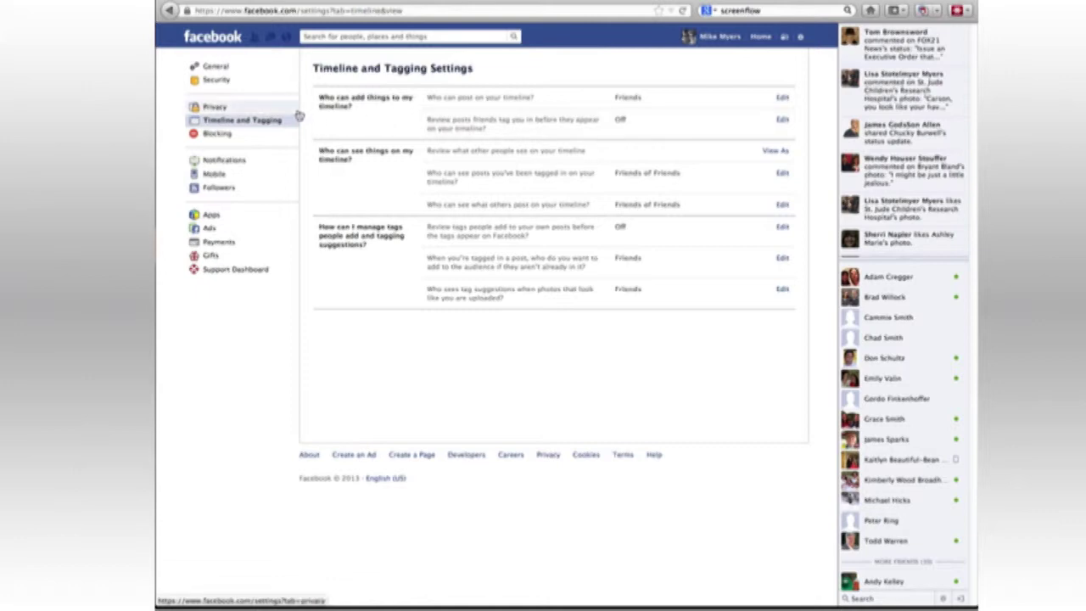
- Open the Blocking settings and unblock both people on the blocked users list
{"action": "left_click", "coordinate": [229, 136]}
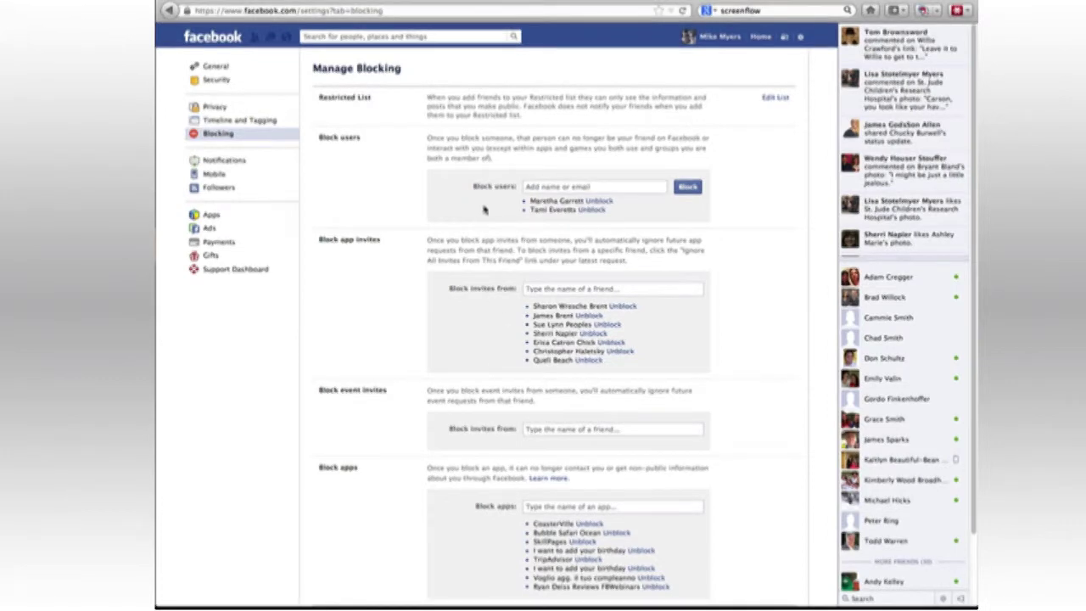
{"action": "left_click", "coordinate": [591, 210]}
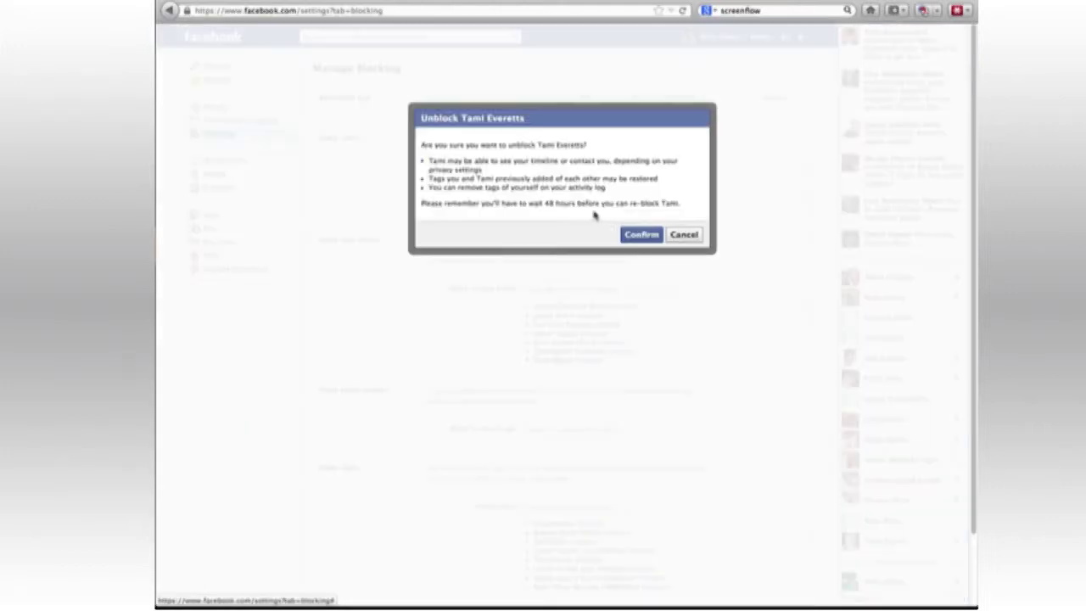
{"action": "left_click", "coordinate": [635, 239]}
{"action": "left_click", "coordinate": [599, 202]}
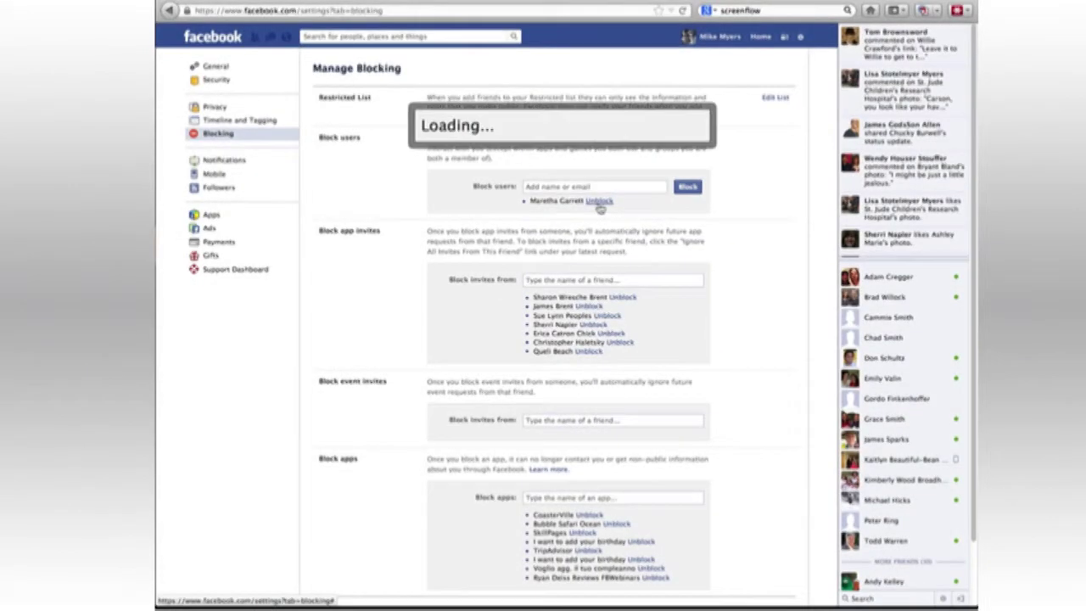
{"action": "left_click", "coordinate": [630, 234]}
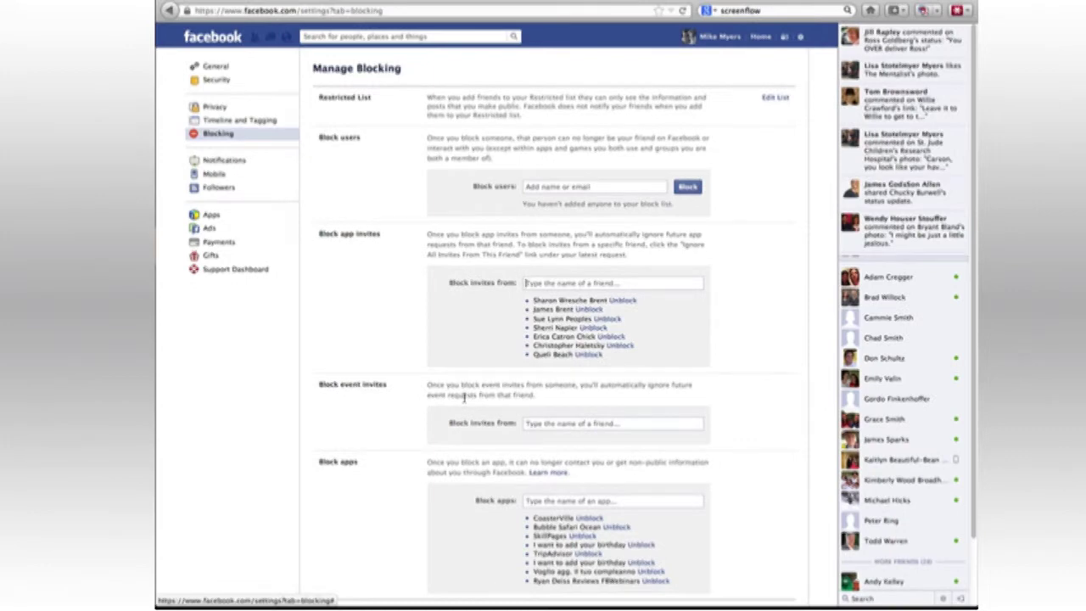
- Examine the event invite and app blocking sections of the Manage Blocking page
{"action": "left_click", "coordinate": [544, 423]}
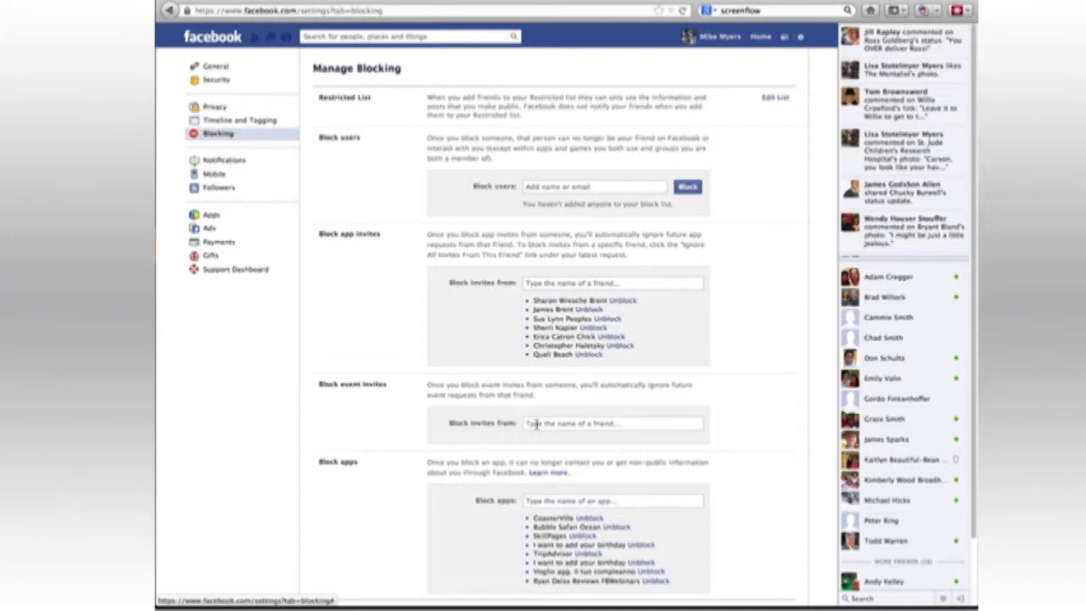
{"action": "scroll", "coordinate": [534, 423], "scroll_direction": "down", "scroll_amount": 2}
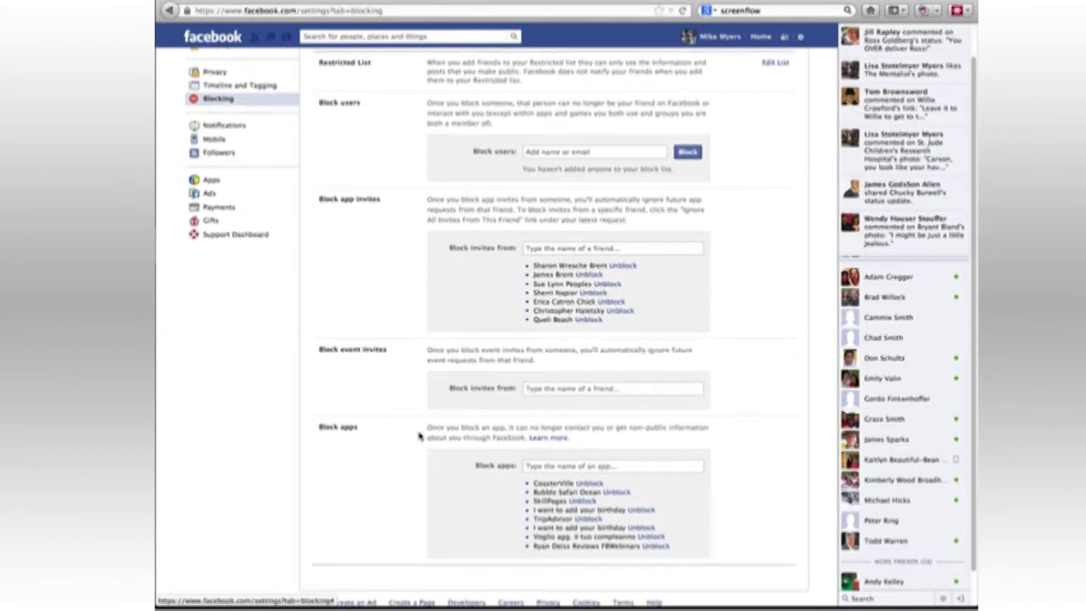
{"action": "scroll", "coordinate": [520, 469], "scroll_direction": "down", "scroll_amount": 2}
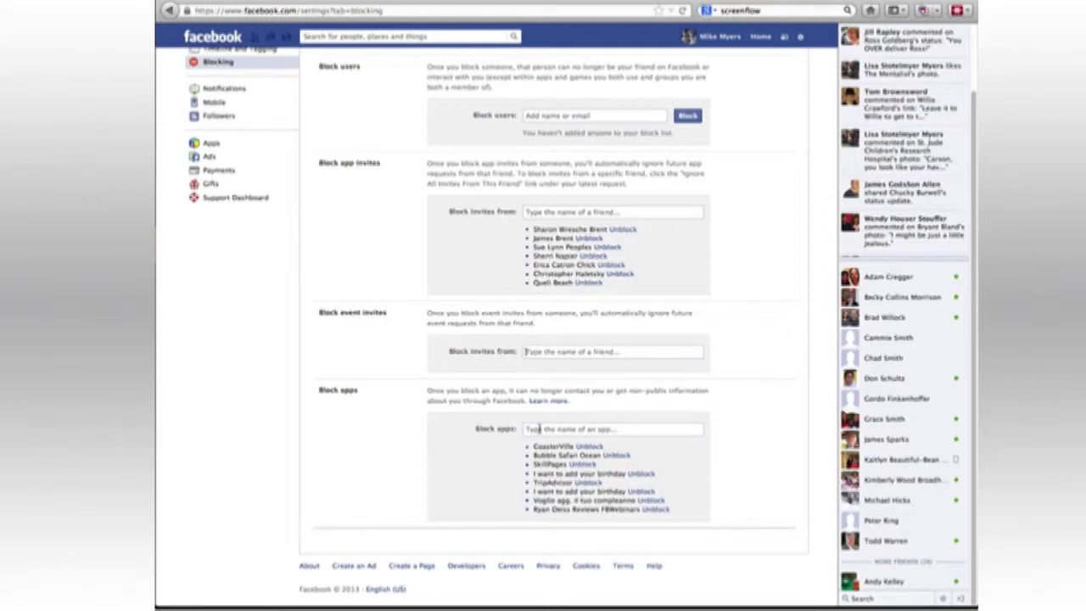
{"action": "left_click", "coordinate": [536, 429]}
{"action": "scroll", "coordinate": [359, 252], "scroll_direction": "up", "scroll_amount": 2}
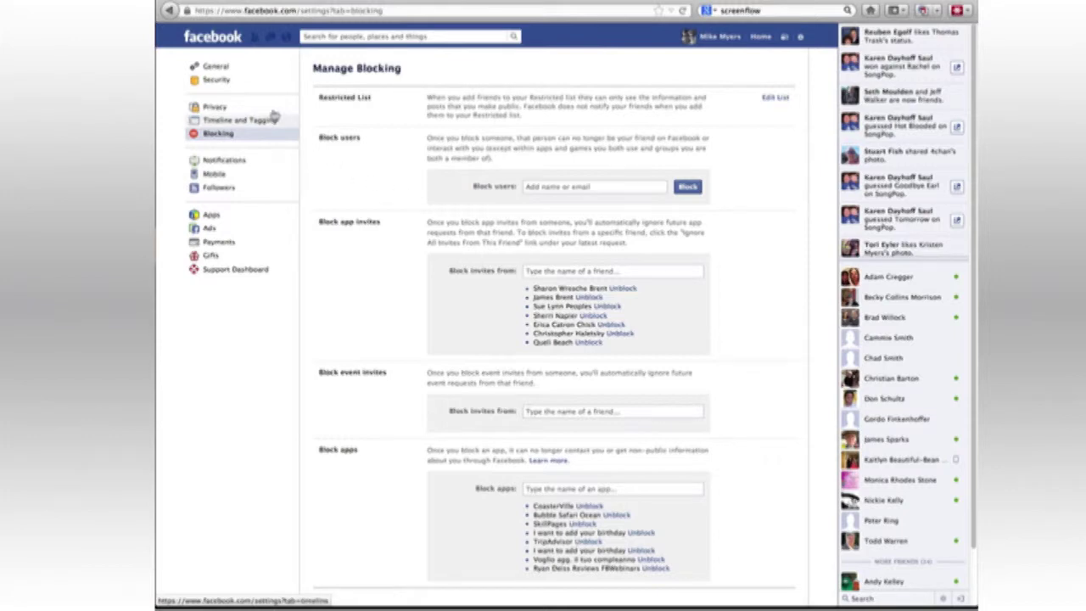
- Open the Security settings and examine the locations, dates and device types of the active sessions
{"action": "left_click", "coordinate": [214, 81]}
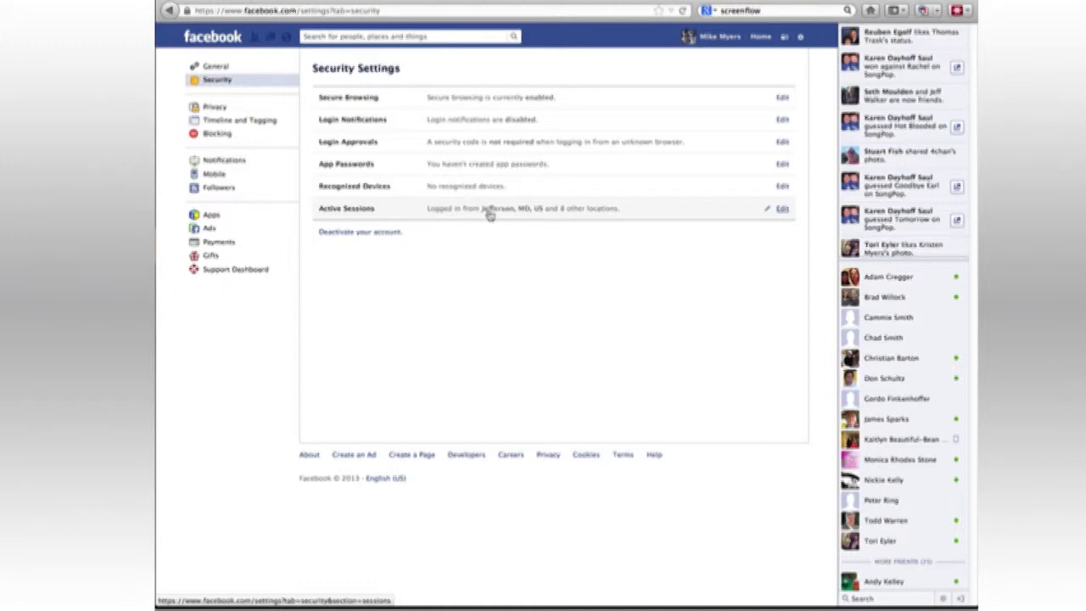
{"action": "left_click", "coordinate": [781, 208]}
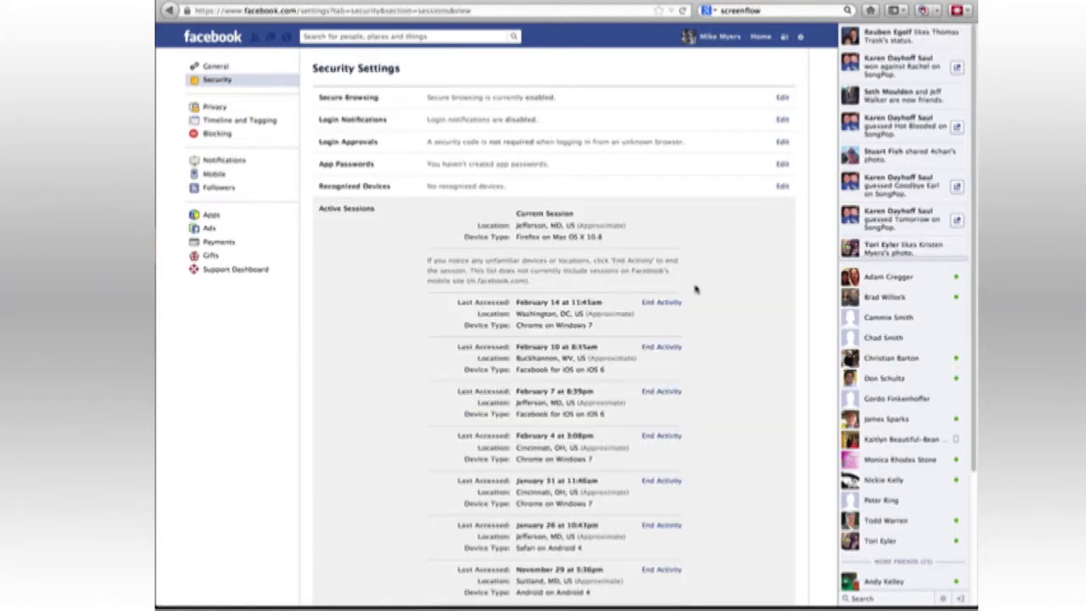
{"action": "scroll", "coordinate": [695, 292], "scroll_direction": "down", "scroll_amount": 1}
{"action": "scroll", "coordinate": [696, 292], "scroll_direction": "down", "scroll_amount": 3}
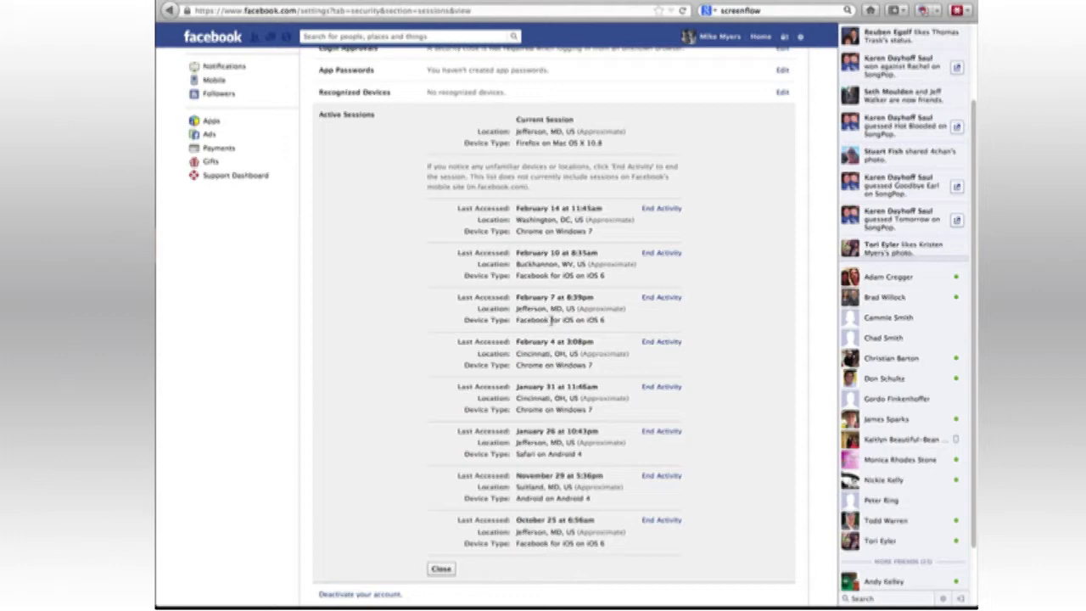
{"action": "mouse_move", "coordinate": [578, 361]}
{"action": "scroll", "coordinate": [578, 361], "scroll_direction": "up", "scroll_amount": 3}
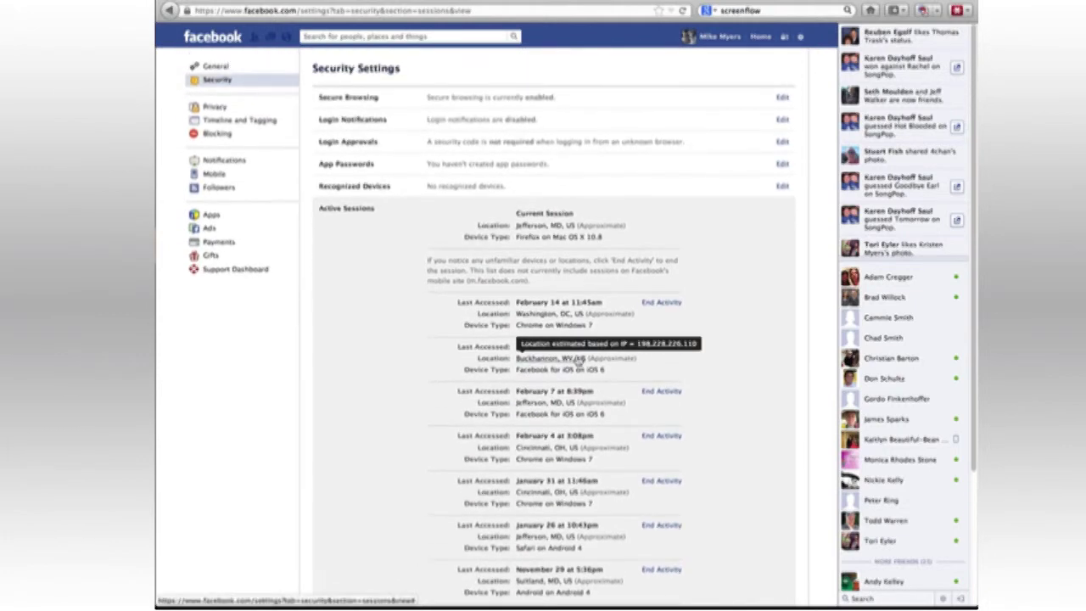